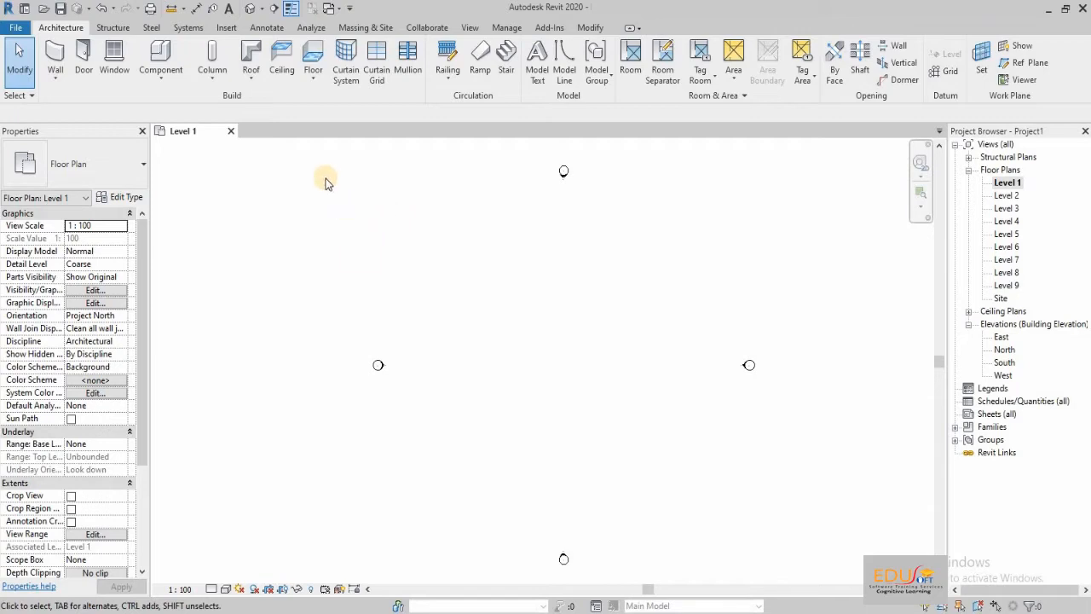
# Start an in-place mass named Mass 1 in the Level 1 floor plan
pyautogui.click(372, 28)
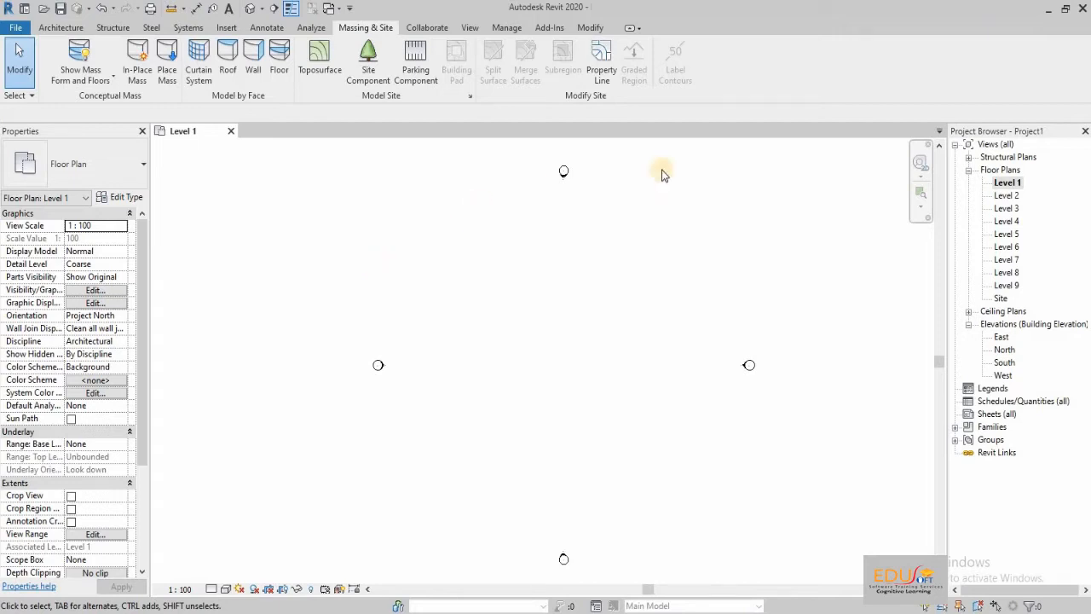
pyautogui.click(1002, 186)
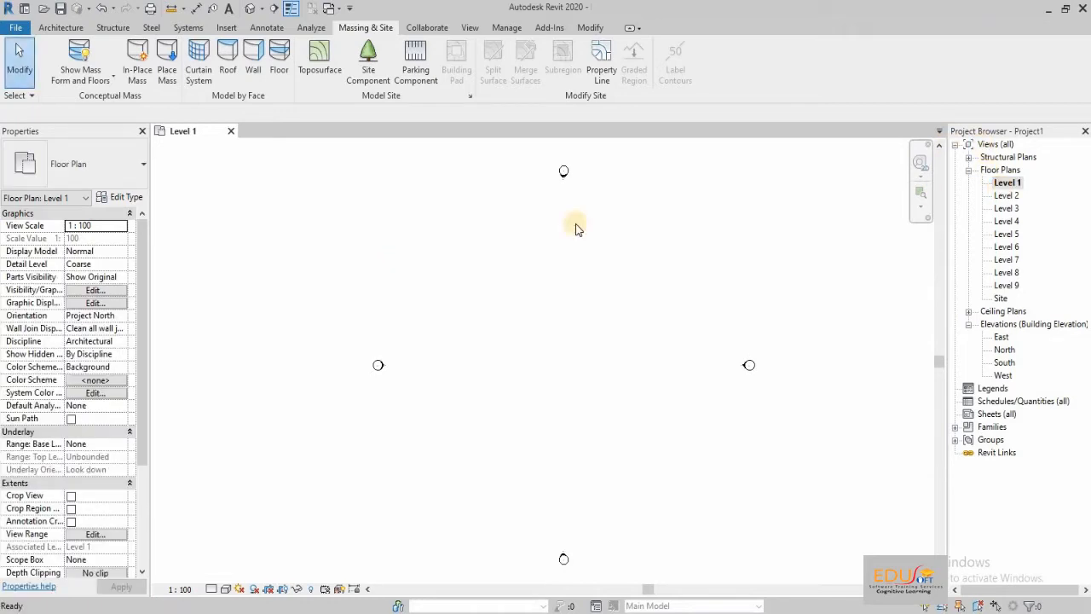
pyautogui.click(130, 67)
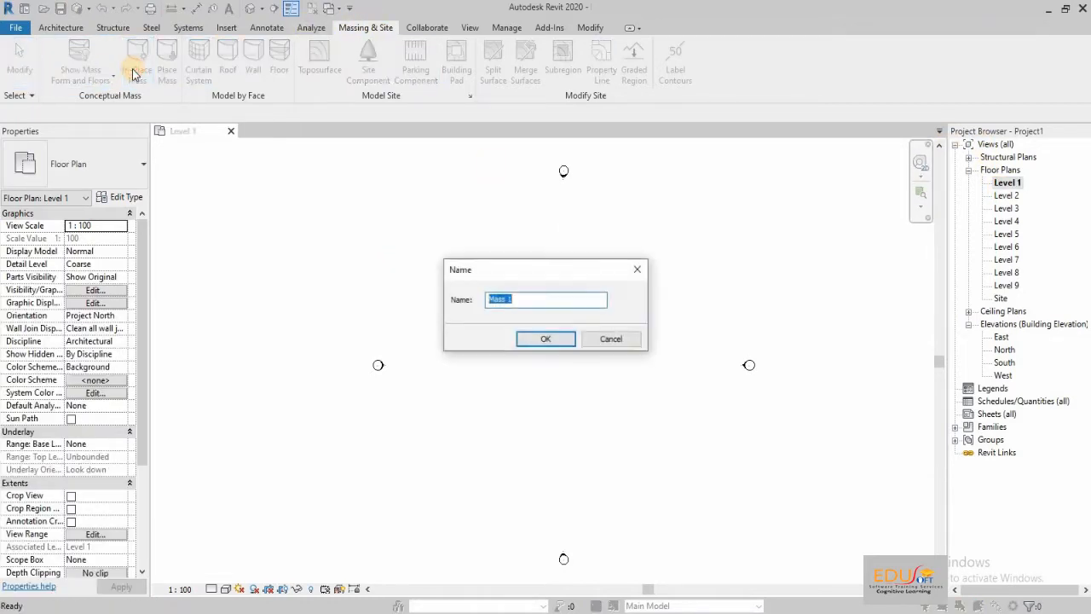
pyautogui.click(525, 337)
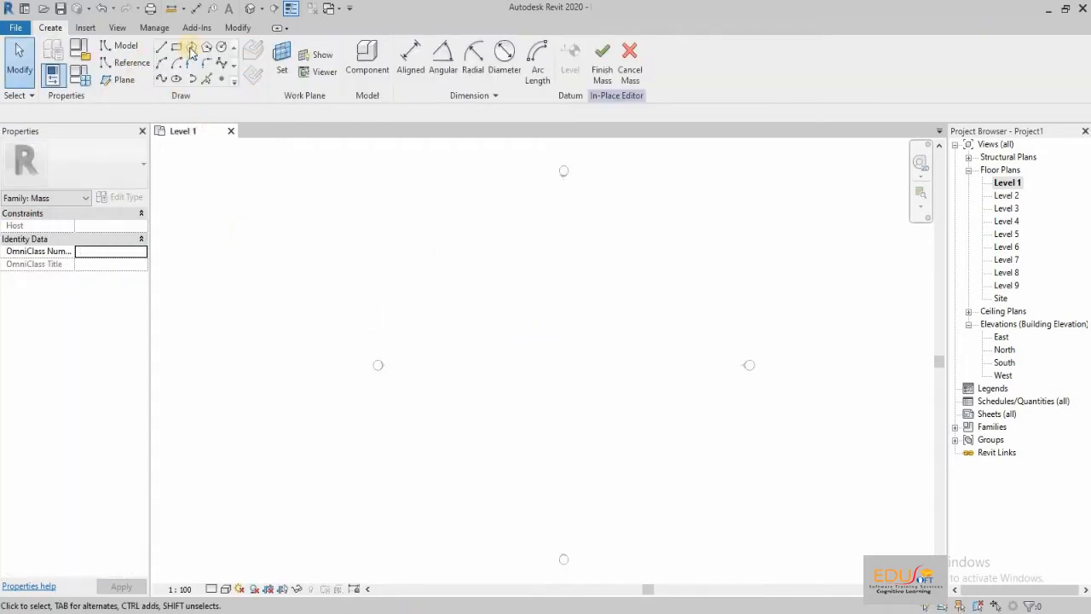
# Draw a square of about 1000 by 1000 in model lines on Level 1, between the elevation markers
pyautogui.click(178, 53)
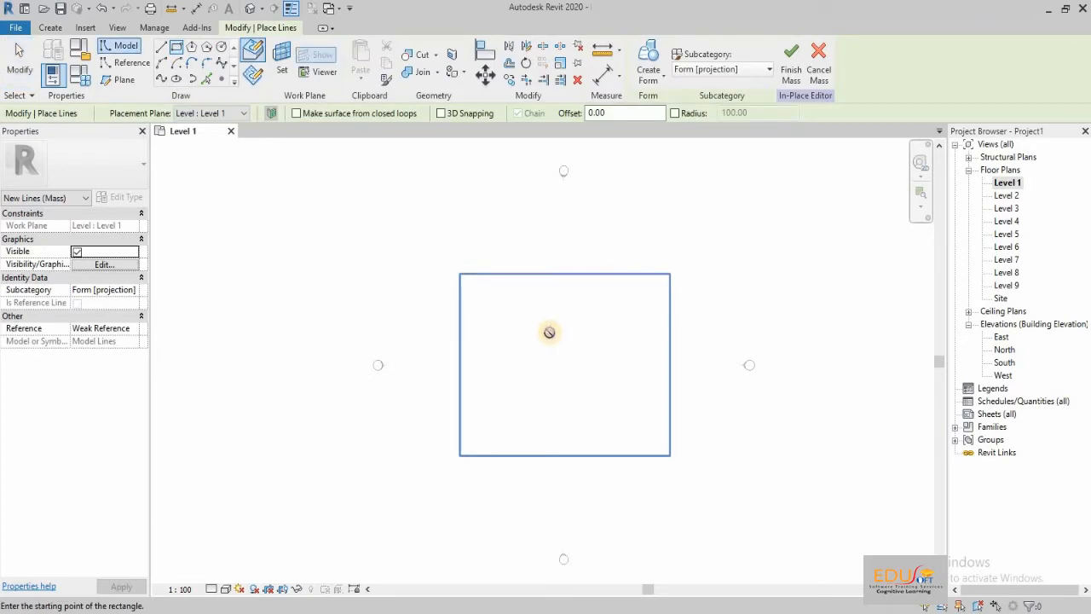
pyautogui.click(550, 332)
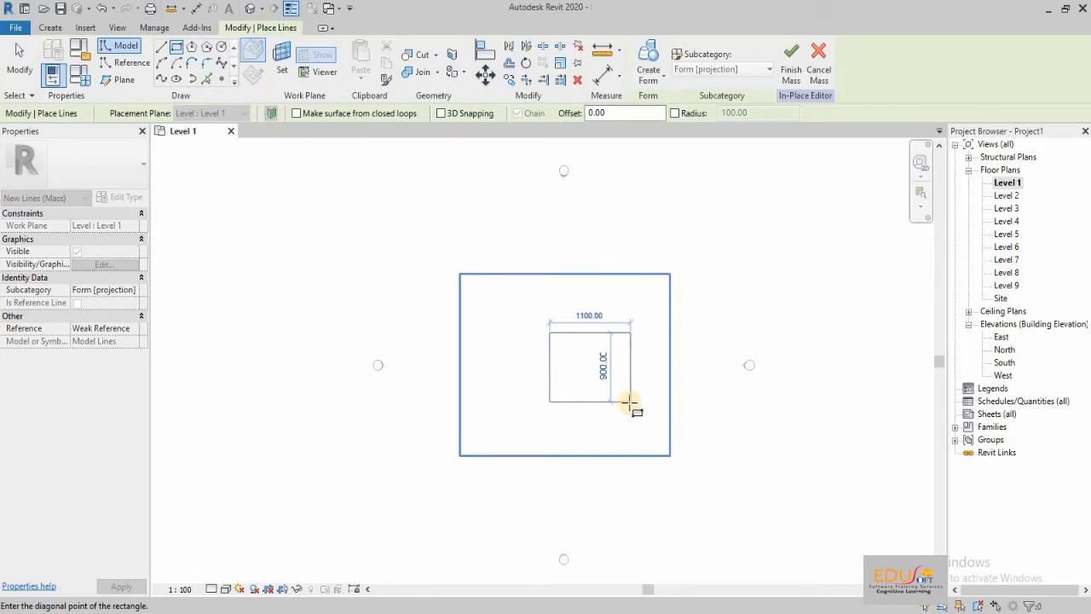
pyautogui.click(622, 409)
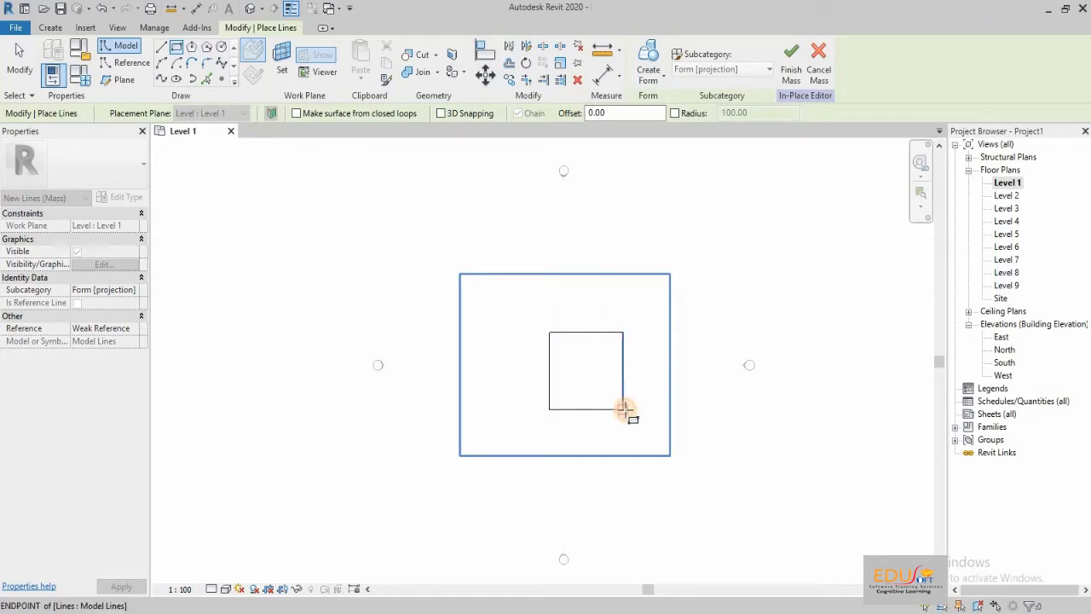
pyautogui.scroll(1, 688, 415)
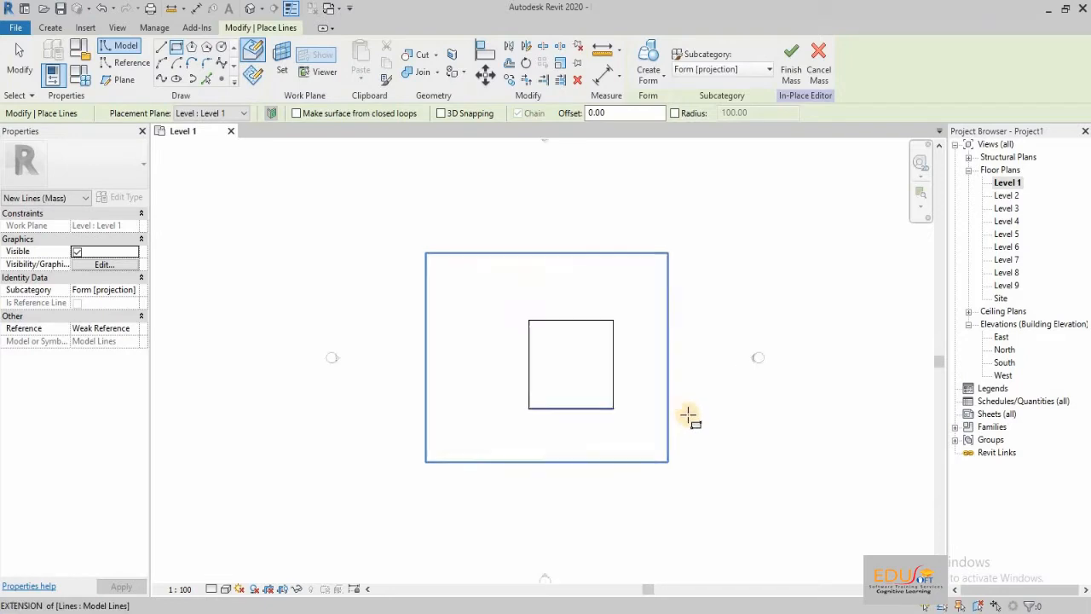
pyautogui.scroll(1, 689, 415)
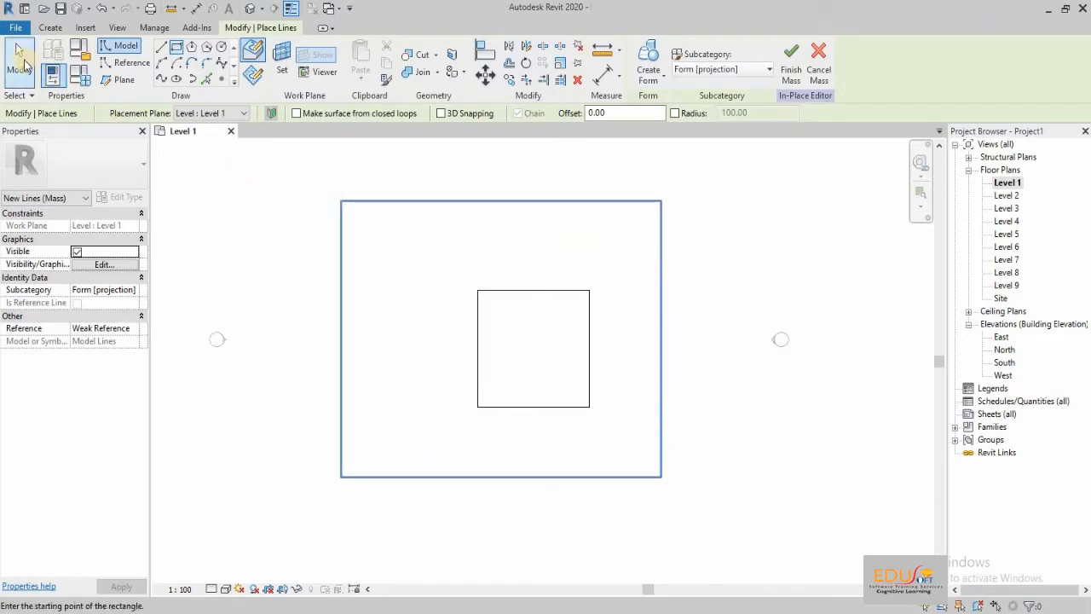
pyautogui.click(24, 64)
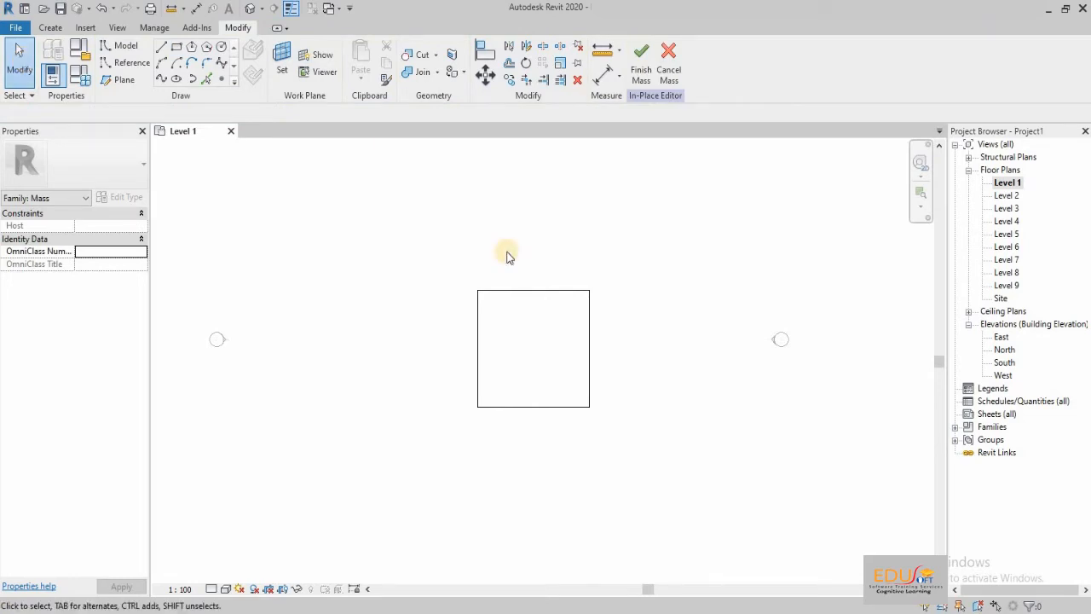
# In the Level 2 floor plan, draw a 1000 by 1000 square exactly over the underlying Level 1 square
pyautogui.doubleClick(1008, 196)
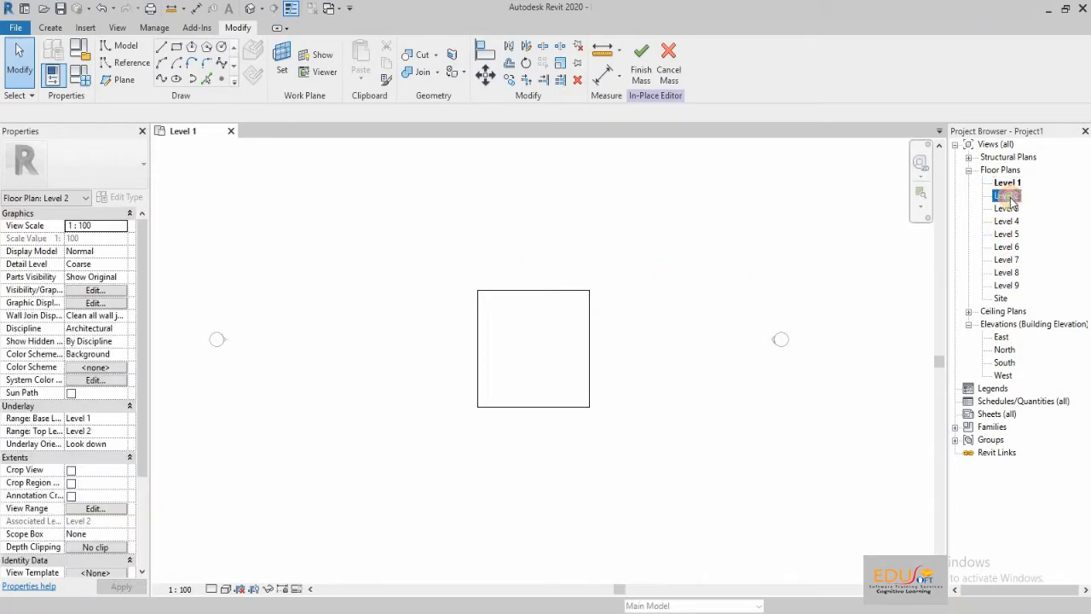
pyautogui.click(178, 49)
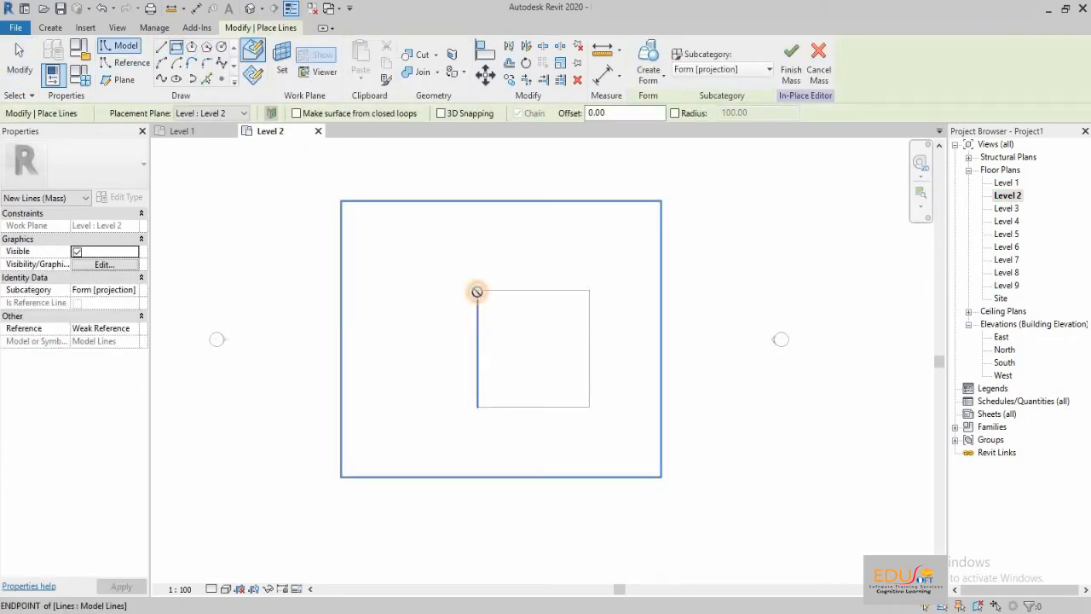
pyautogui.click(476, 289)
pyautogui.click(588, 406)
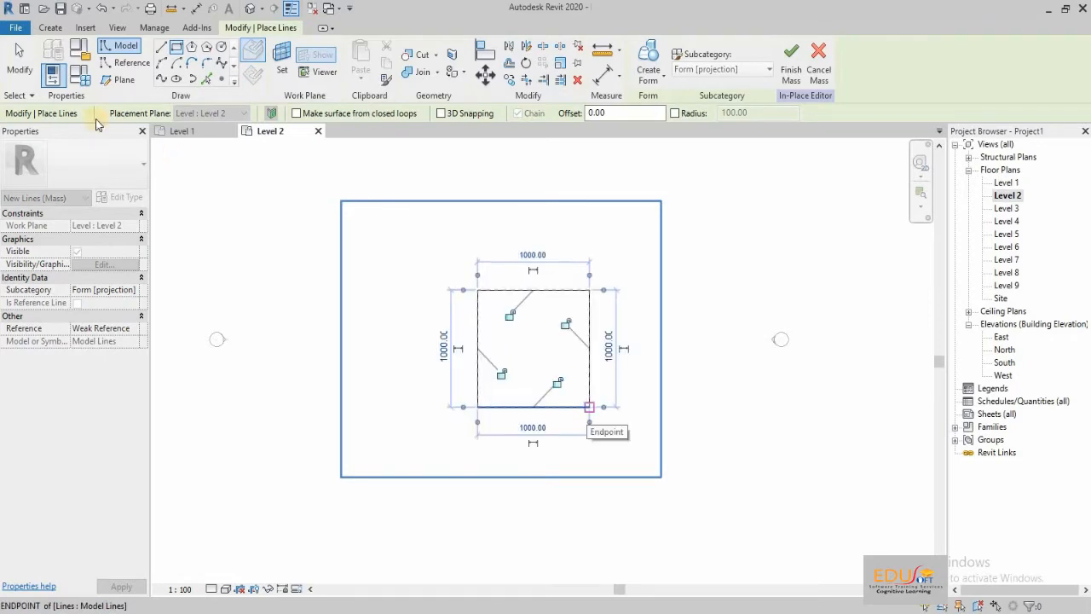
pyautogui.press('Escape')
pyautogui.press('Escape')
# Rotate the four lines of the Level 2 square by 20 degrees about their centre
pyautogui.moveTo(423, 237); pyautogui.dragTo(670, 434)
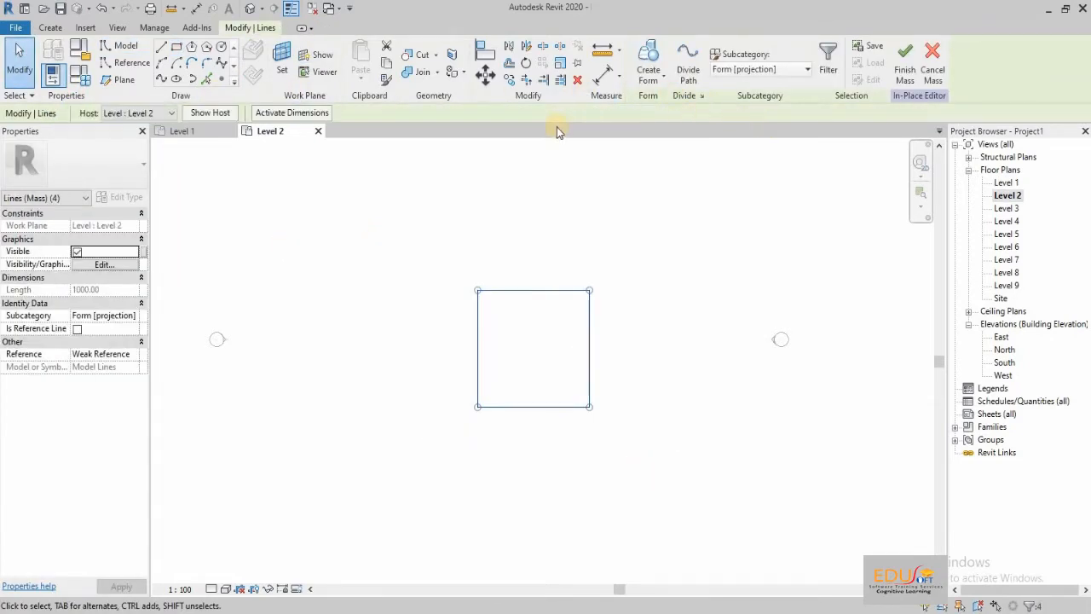
pyautogui.click(526, 64)
pyautogui.click(215, 114)
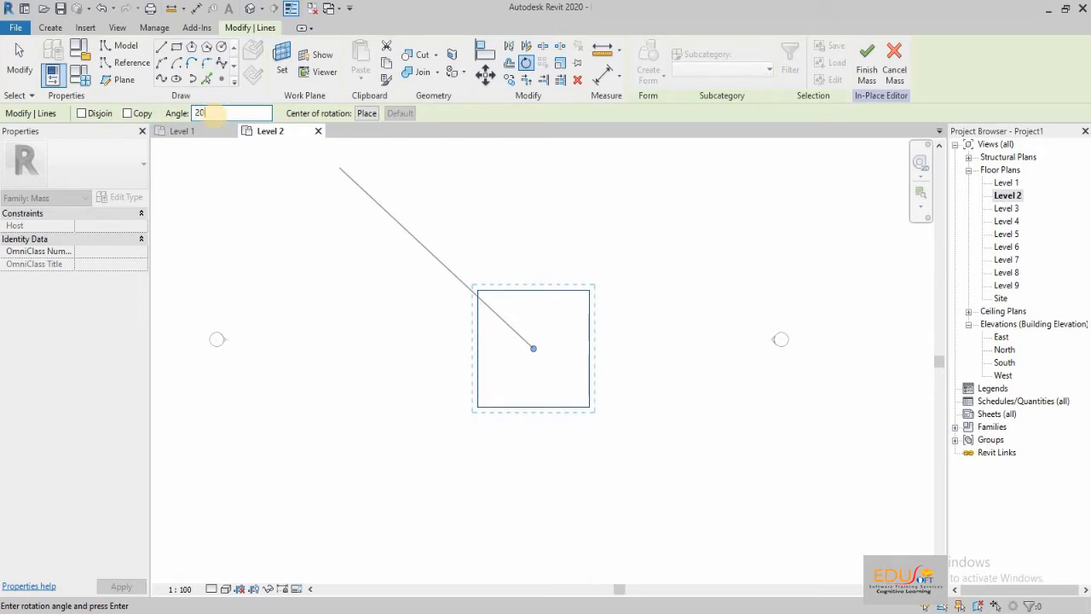
pyautogui.write('20')
pyautogui.press('Return')
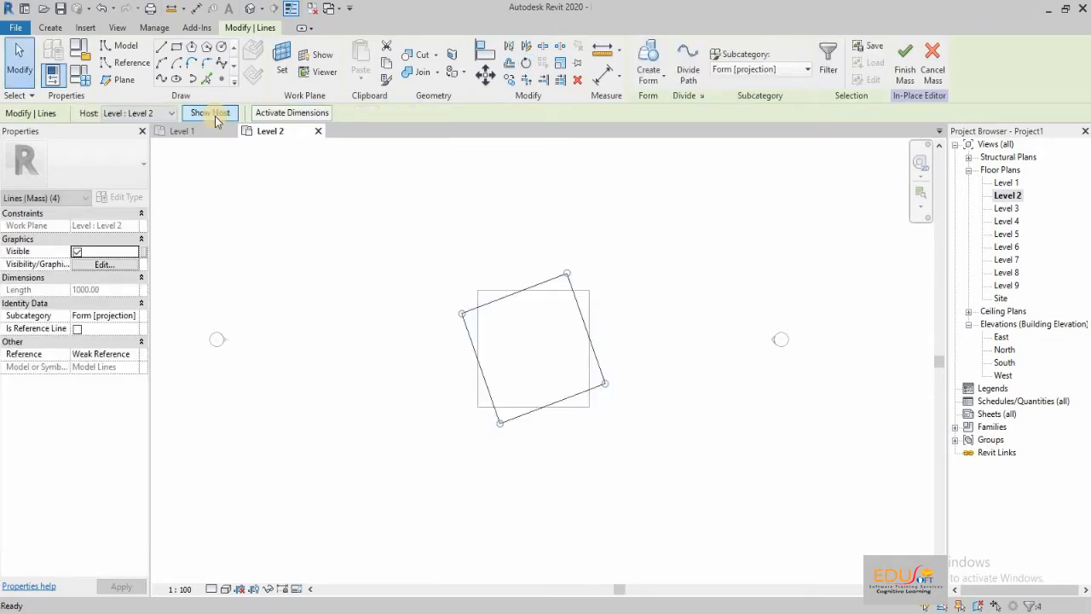
# In the Level 3 floor plan, trace all four edges of the rotated Level 2 square with Pick Lines
pyautogui.click(1005, 198)
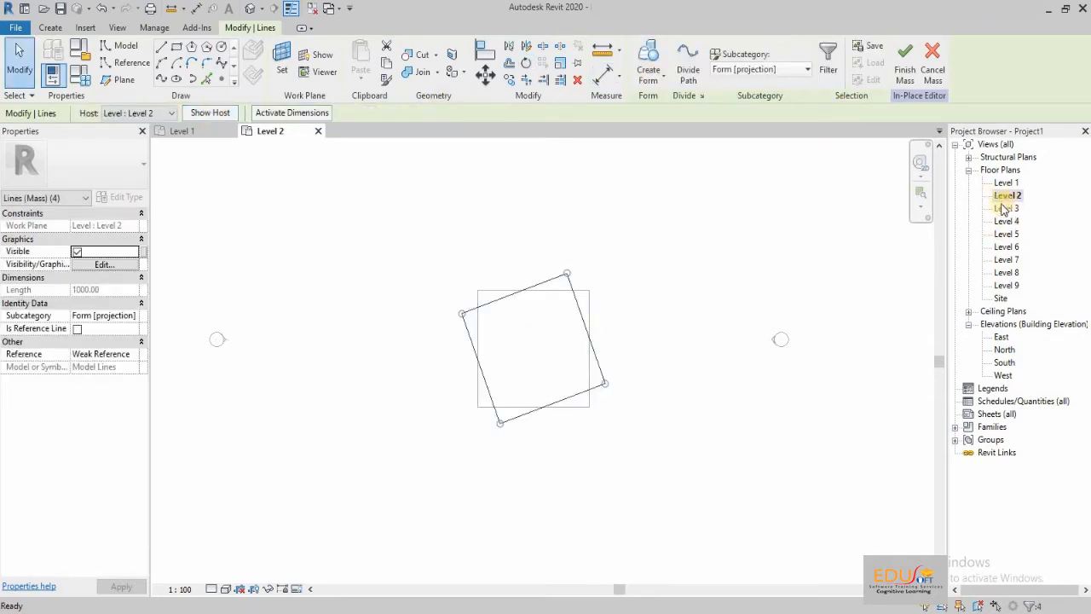
pyautogui.doubleClick(1005, 208)
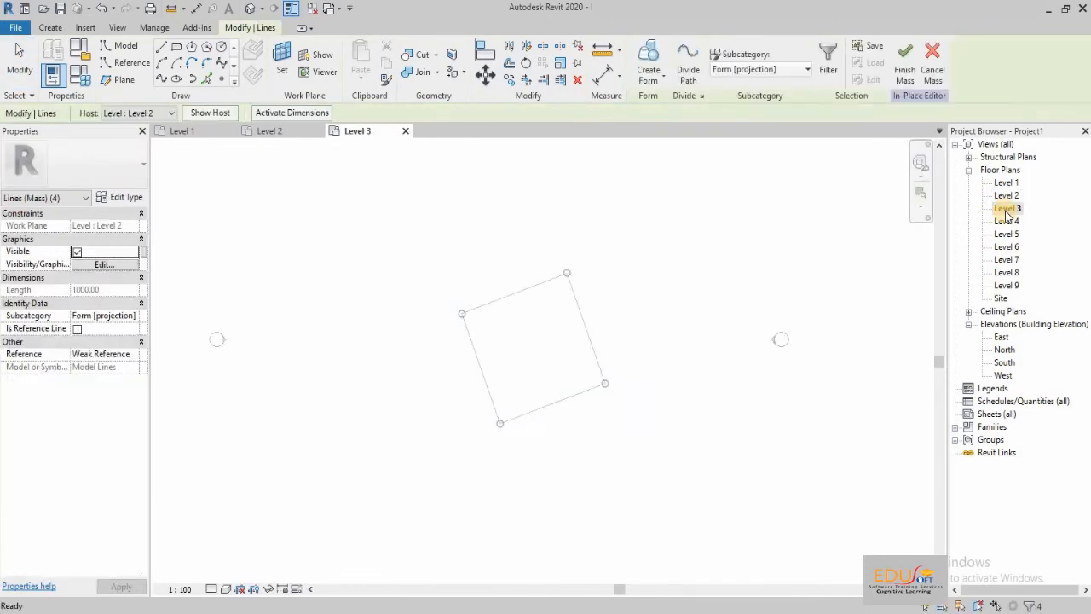
pyautogui.click(206, 78)
pyautogui.click(505, 299)
pyautogui.click(478, 353)
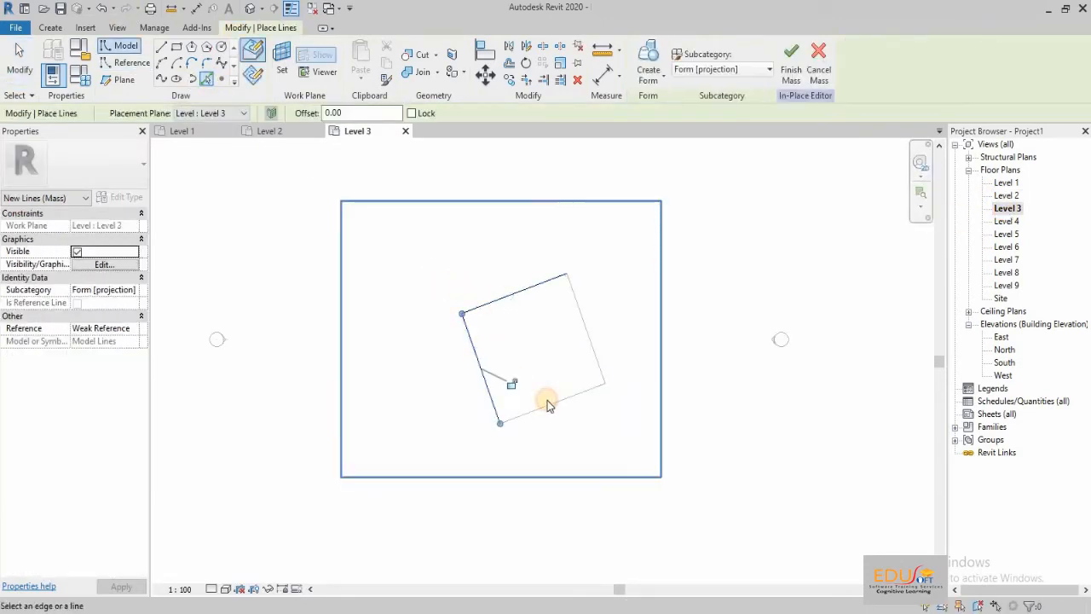
pyautogui.click(545, 405)
pyautogui.click(580, 348)
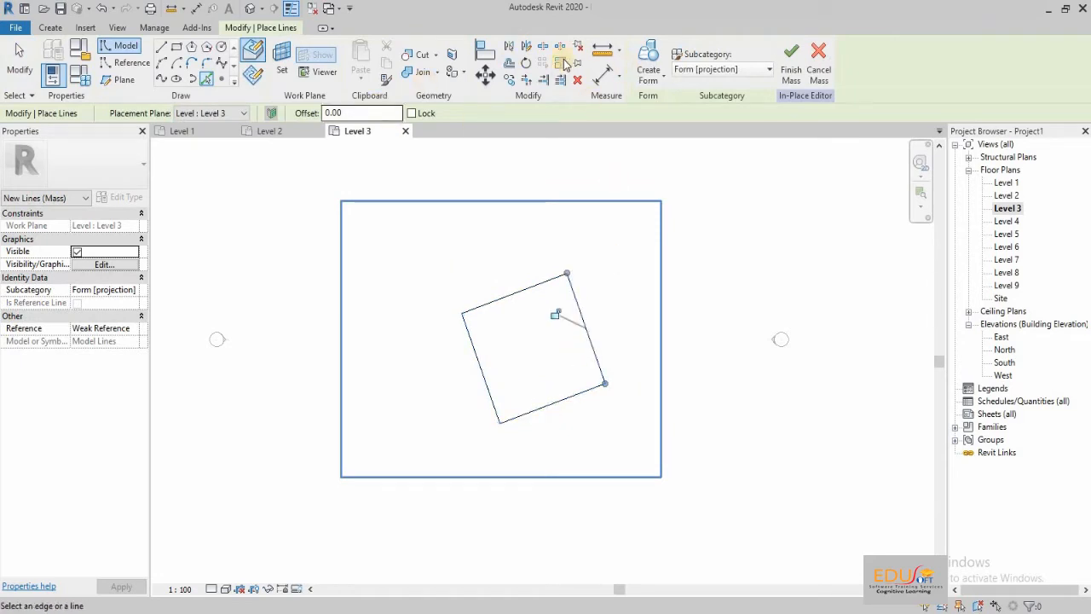
pyautogui.click(19, 66)
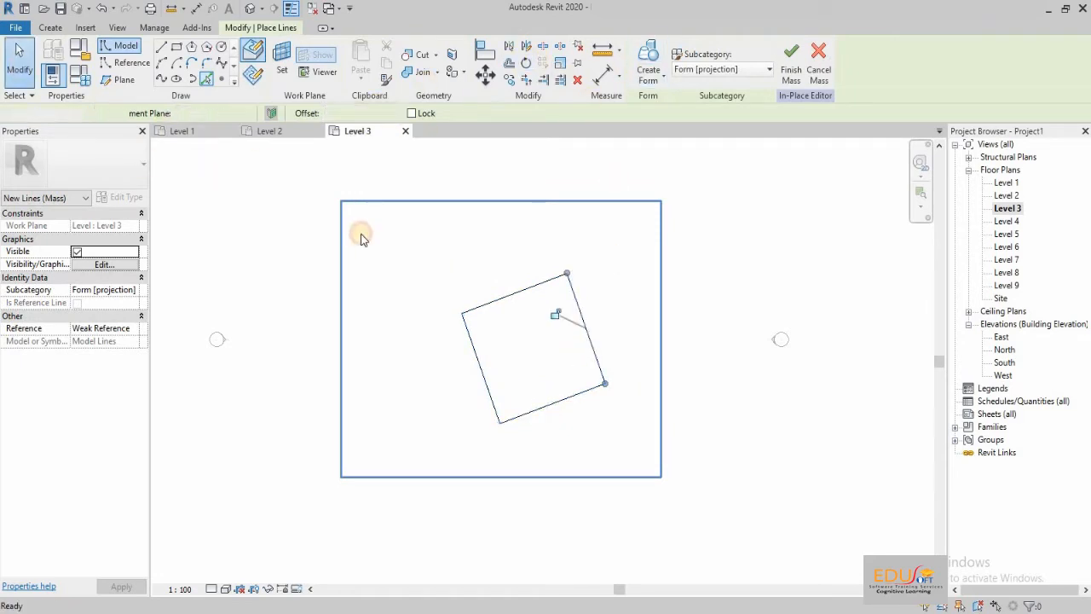
# Rotate the four lines of the Level 3 square by 20 degrees about their centre
pyautogui.click(438, 286)
pyautogui.moveTo(390, 213); pyautogui.dragTo(652, 475)
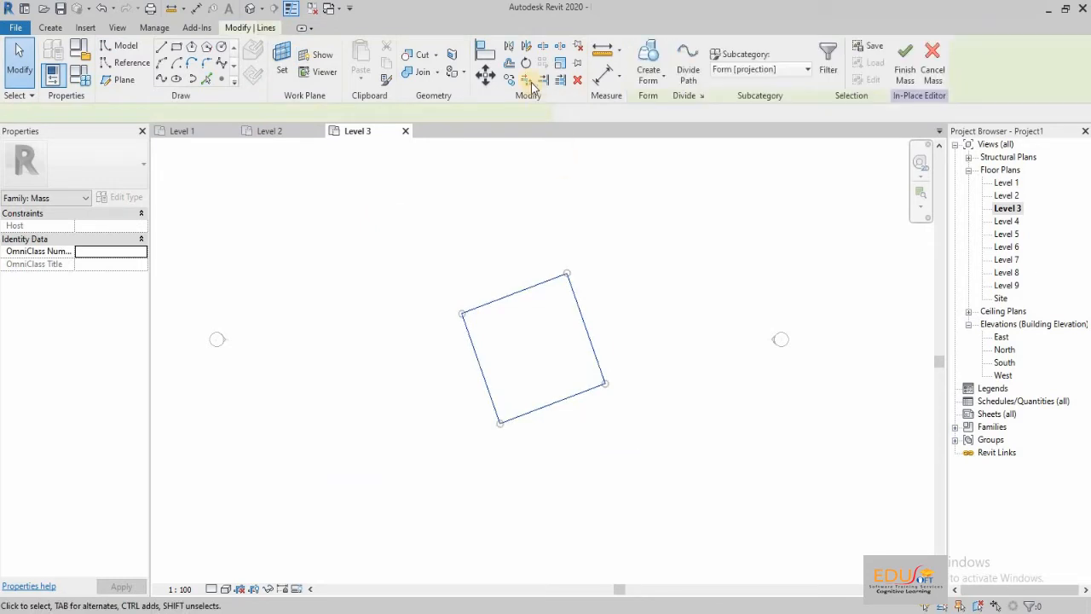
pyautogui.click(527, 65)
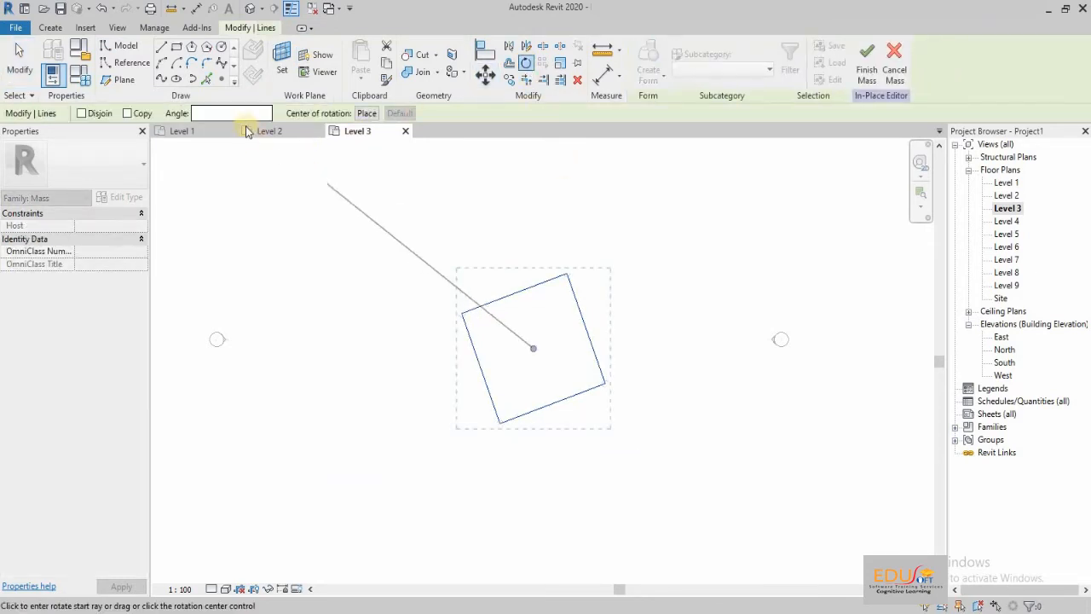
pyautogui.click(231, 111)
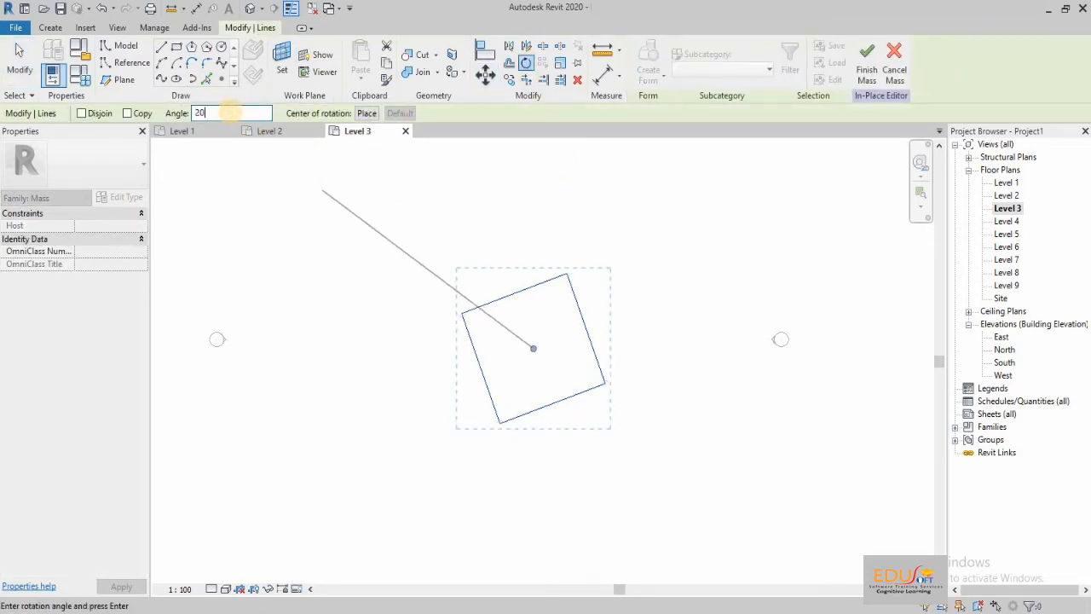
pyautogui.write('20')
pyautogui.press('Return')
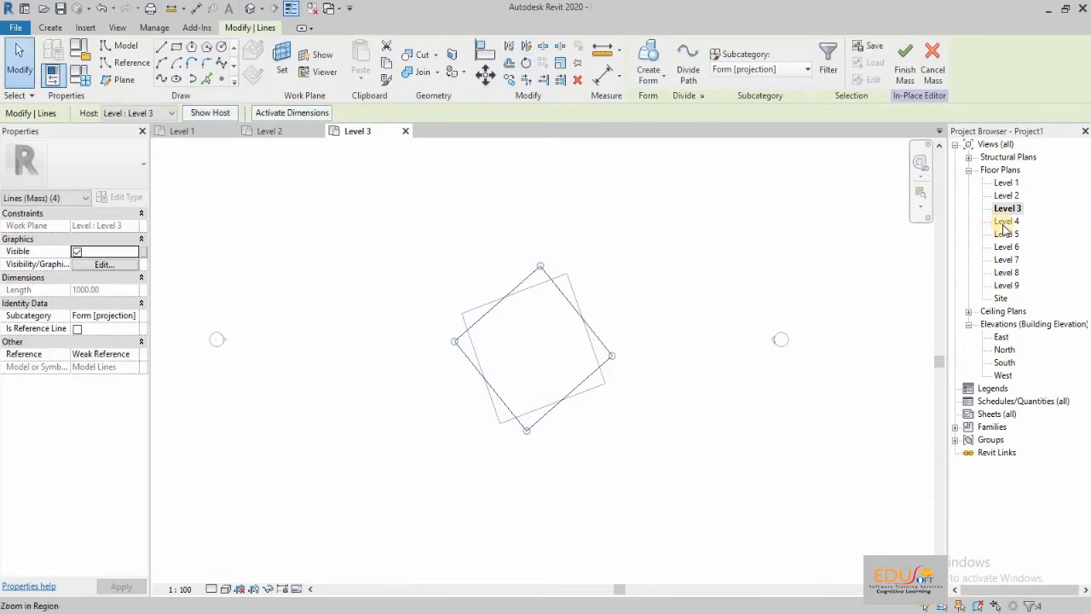
# In the Level 4 floor plan, trace all four edges of the underlying Level 3 square with Pick Lines
pyautogui.doubleClick(1007, 221)
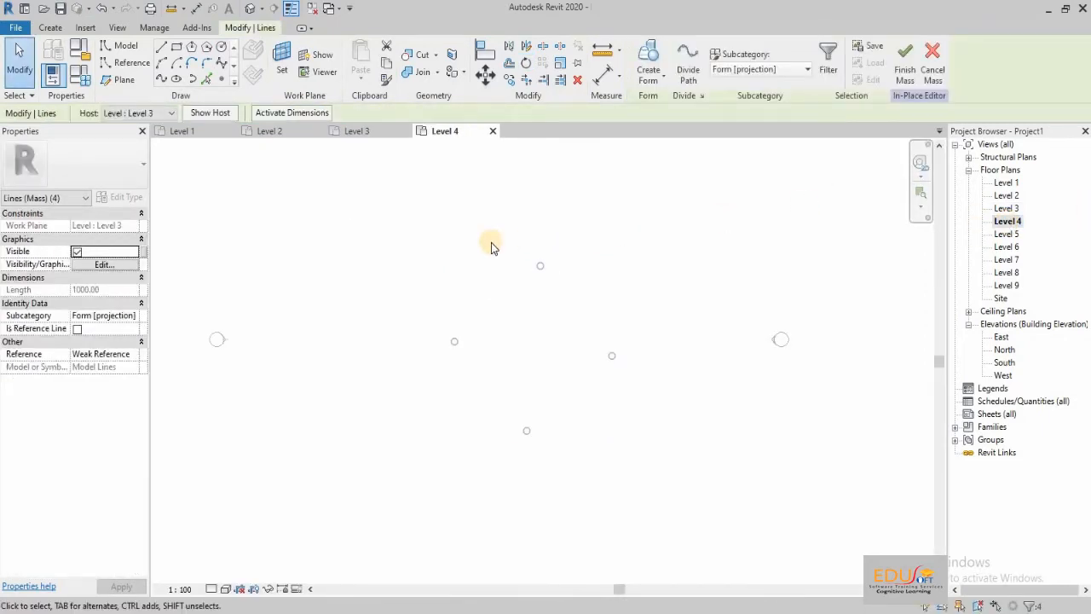
pyautogui.click(622, 423)
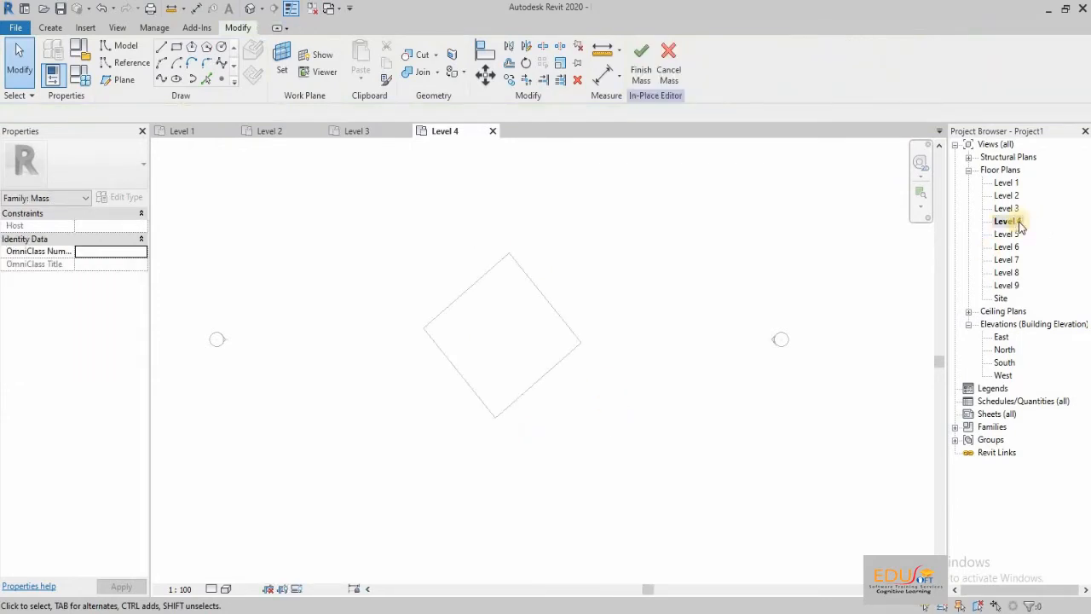
pyautogui.click(206, 79)
pyautogui.click(458, 300)
pyautogui.click(456, 372)
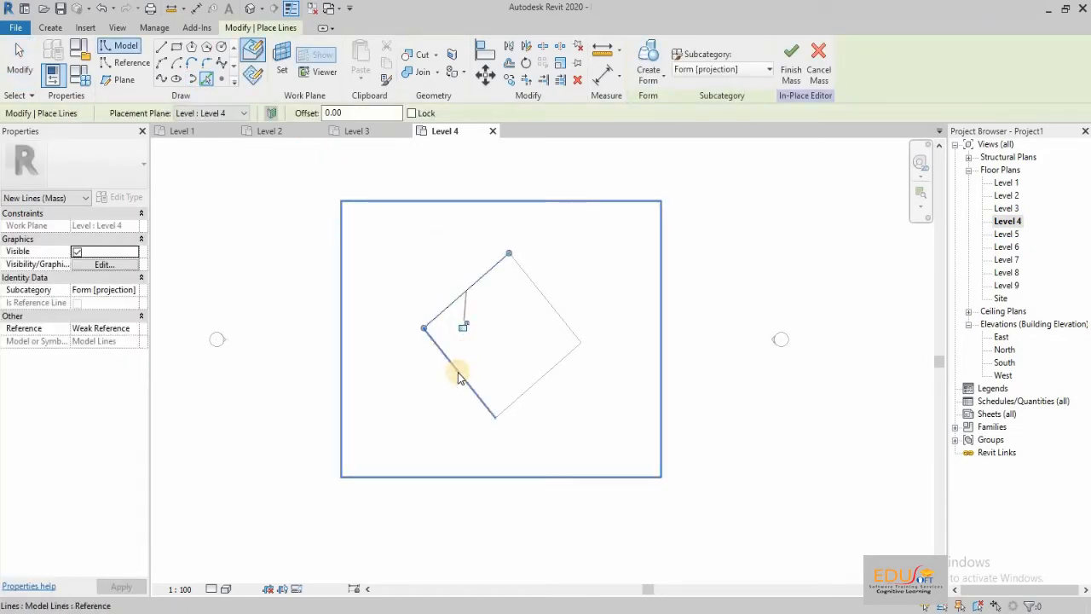
pyautogui.click(533, 385)
pyautogui.click(561, 317)
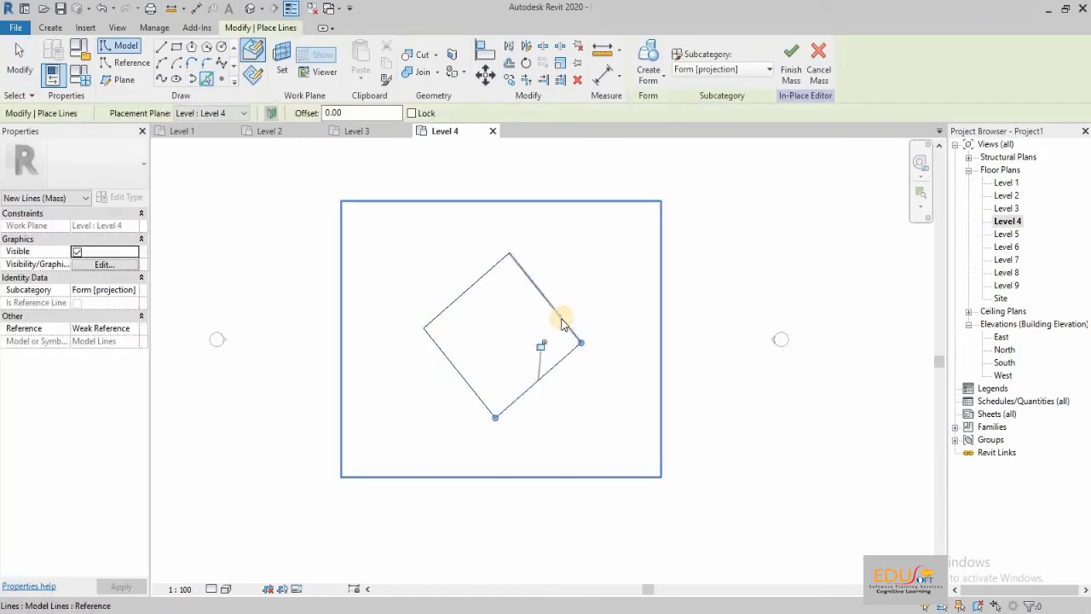
pyautogui.click(19, 60)
# Rotate the four lines of the Level 4 square by 20 degrees about their centre
pyautogui.moveTo(292, 195); pyautogui.dragTo(621, 487)
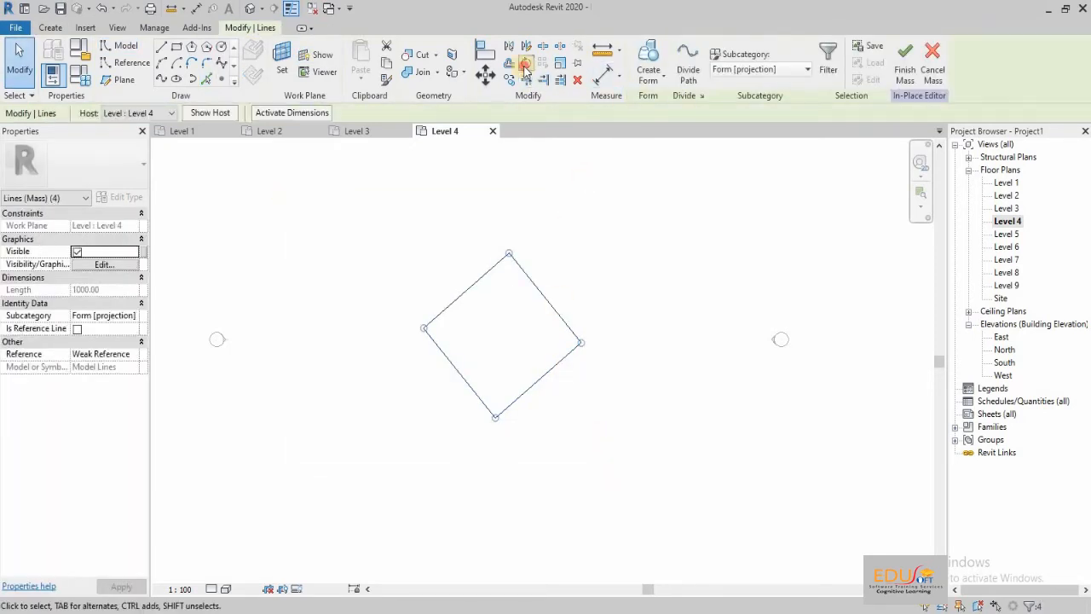
pyautogui.click(526, 65)
pyautogui.click(262, 114)
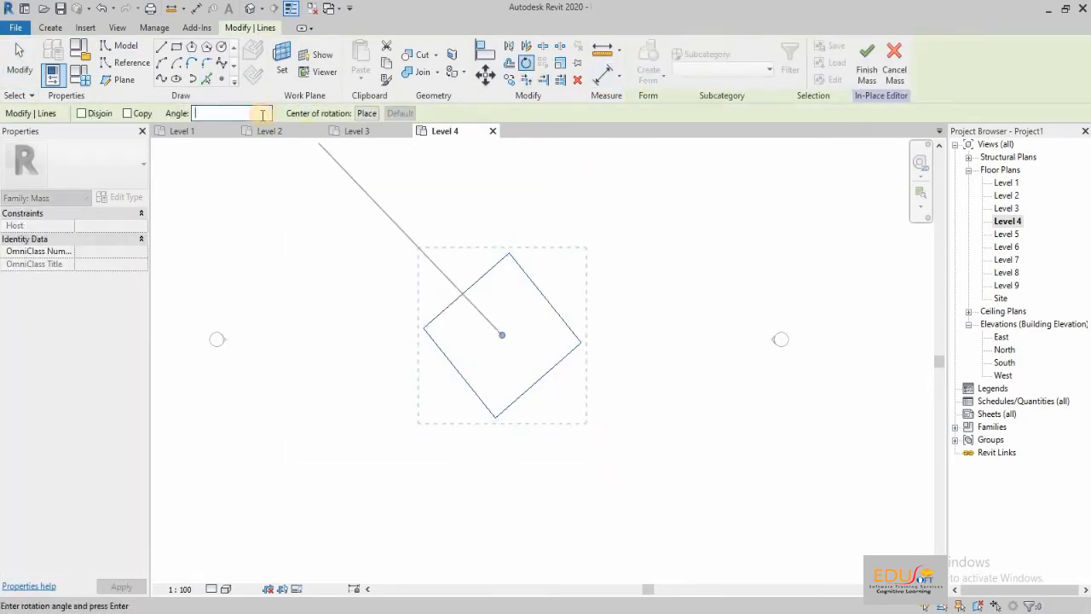
pyautogui.write('20')
pyautogui.press('Return')
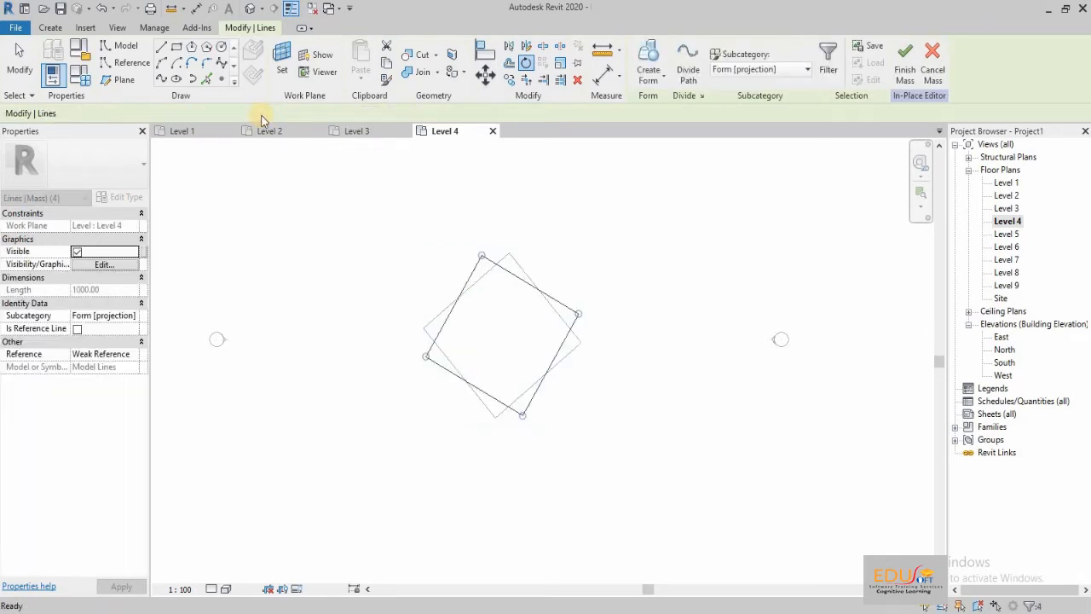
# In the Level 5 floor plan, trace all four edges of the underlying Level 4 square with Pick Lines
pyautogui.doubleClick(1005, 235)
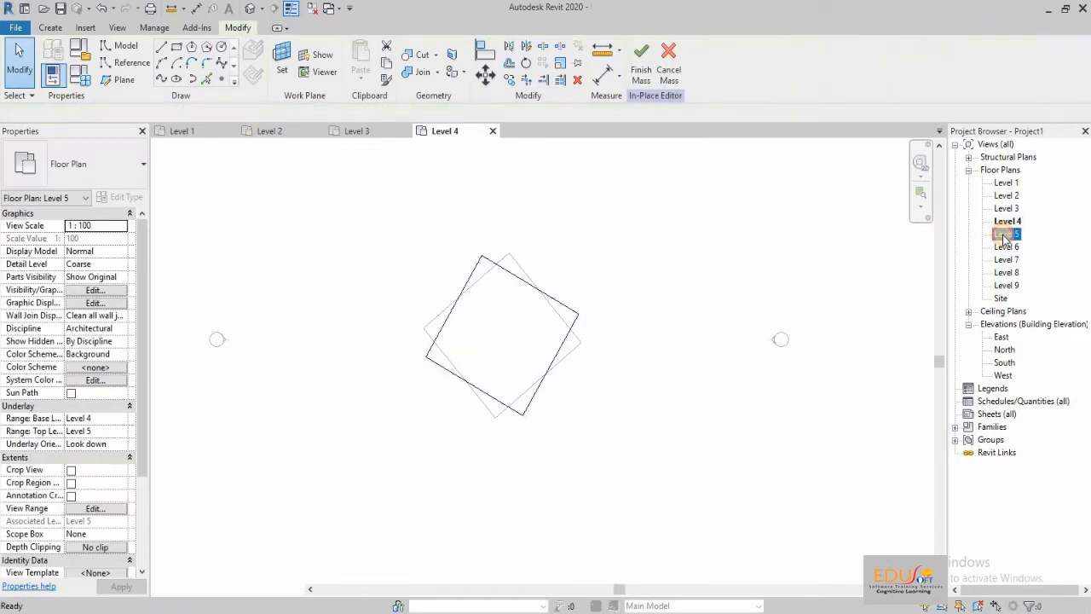
pyautogui.click(207, 78)
pyautogui.click(458, 300)
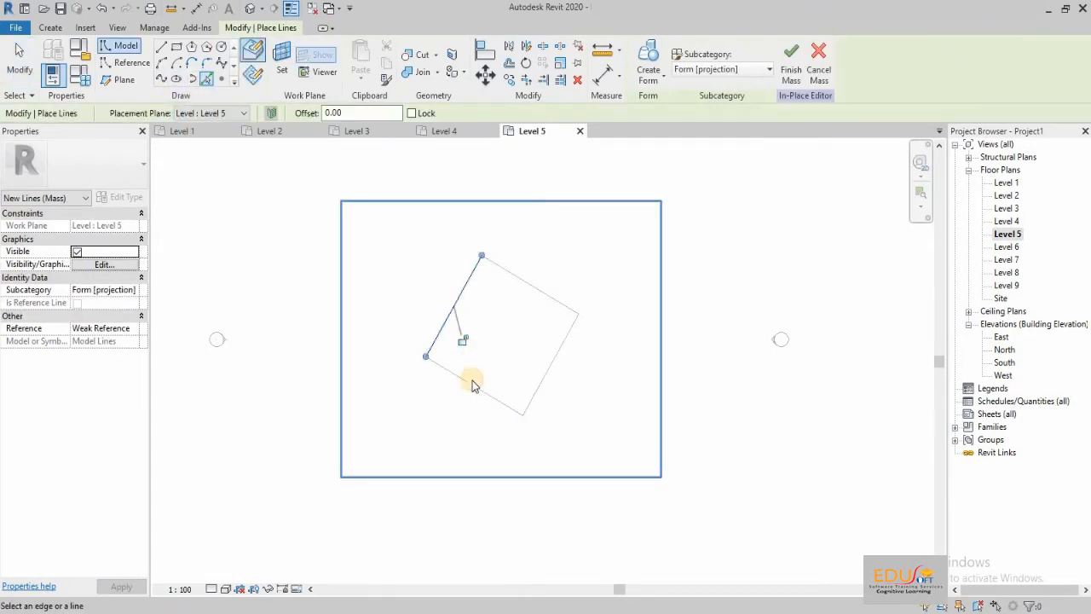
pyautogui.click(474, 384)
pyautogui.click(549, 368)
pyautogui.click(548, 305)
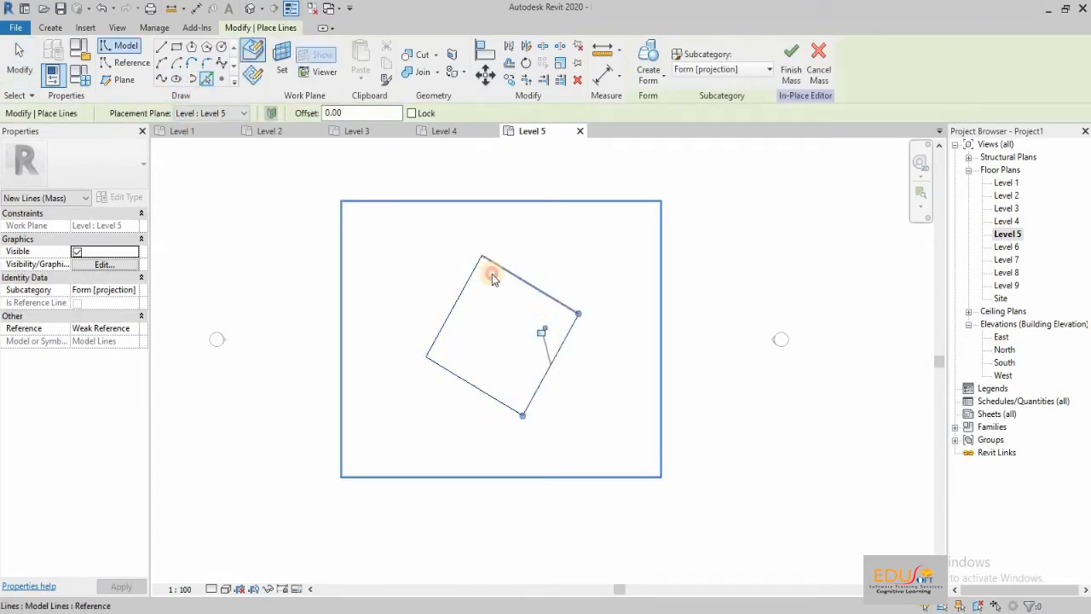
# Rotate the four lines of the Level 5 square by 20 degrees about their centre
pyautogui.click(26, 73)
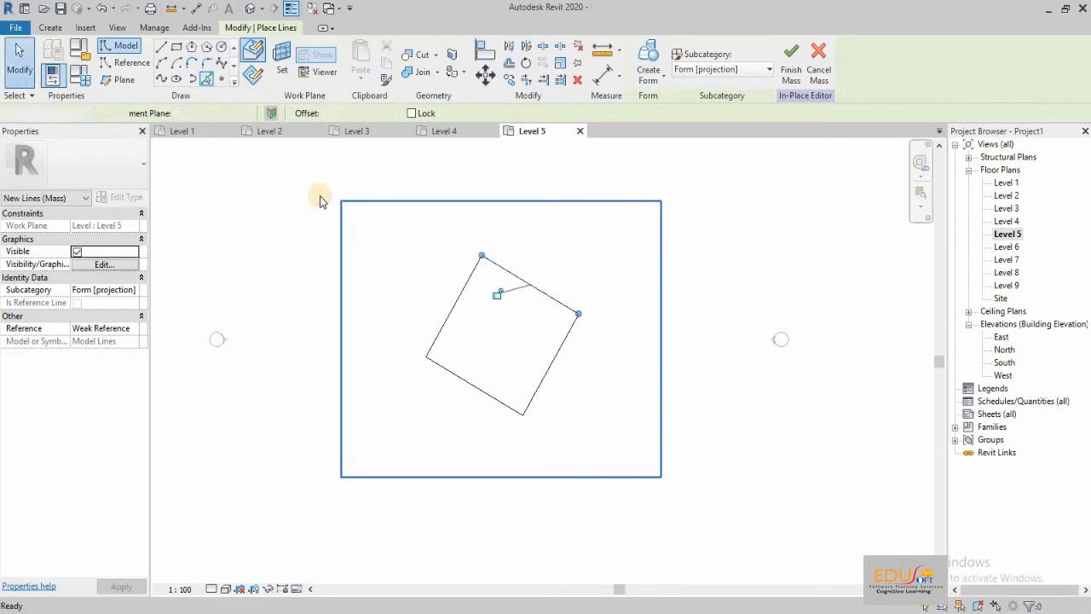
pyautogui.moveTo(314, 189); pyautogui.dragTo(624, 503)
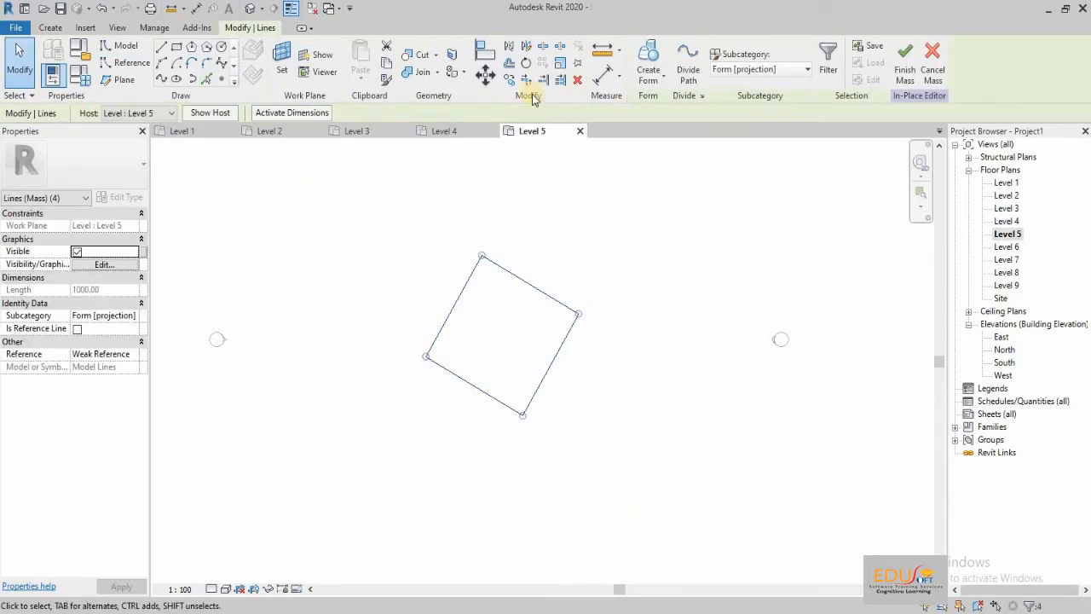
pyautogui.click(526, 63)
pyautogui.click(248, 110)
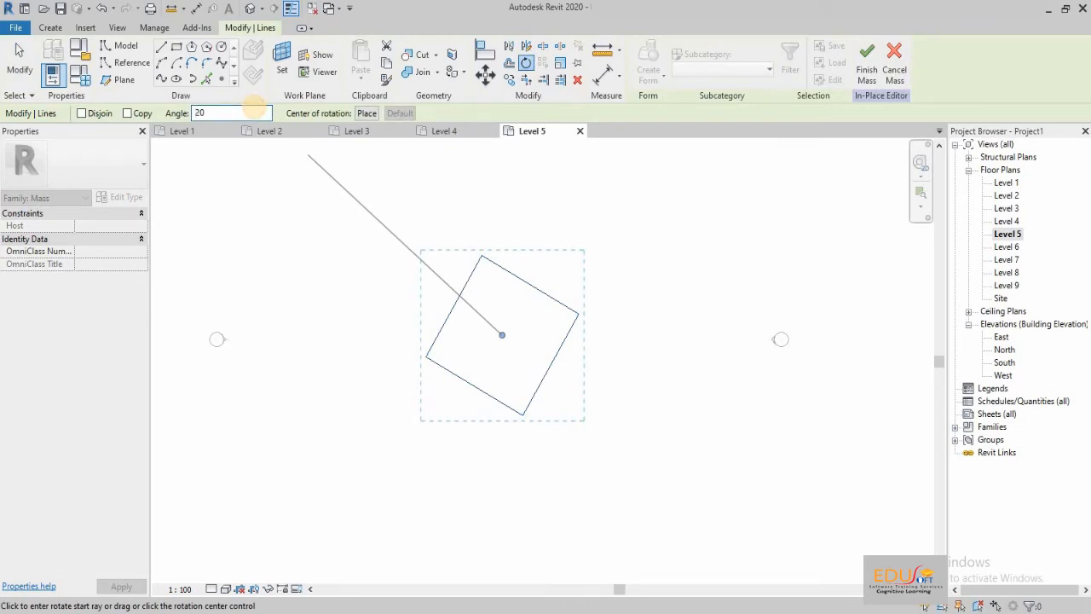
pyautogui.write('20')
pyautogui.press('Return')
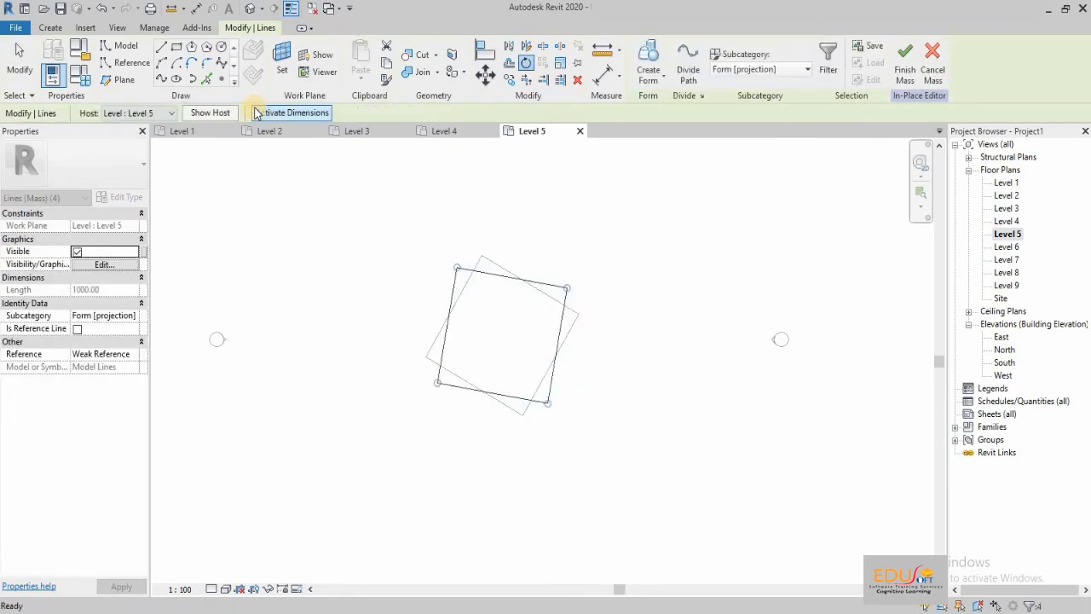
# In the Level 9 floor plan, trace all four edges of the underlying Level 8 square with Pick Lines
pyautogui.doubleClick(1004, 285)
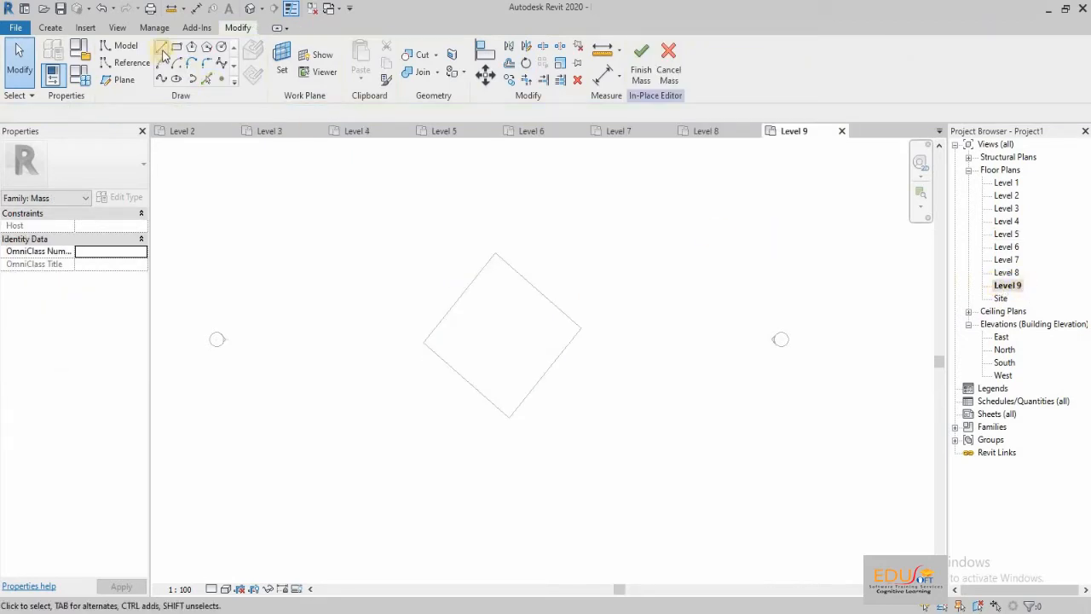
pyautogui.click(206, 78)
pyautogui.click(472, 282)
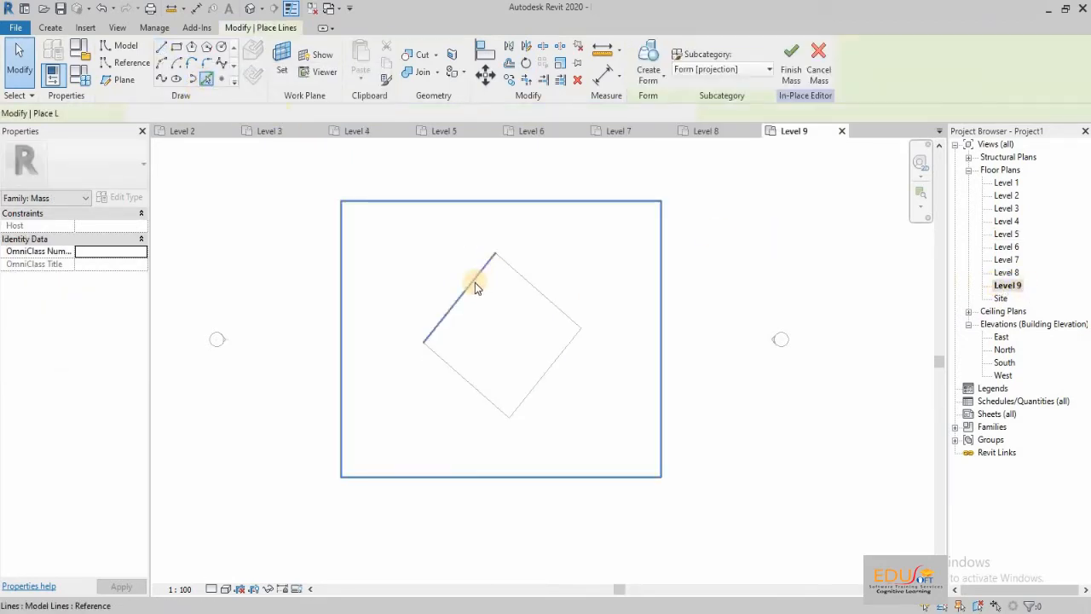
pyautogui.click(535, 288)
pyautogui.click(516, 379)
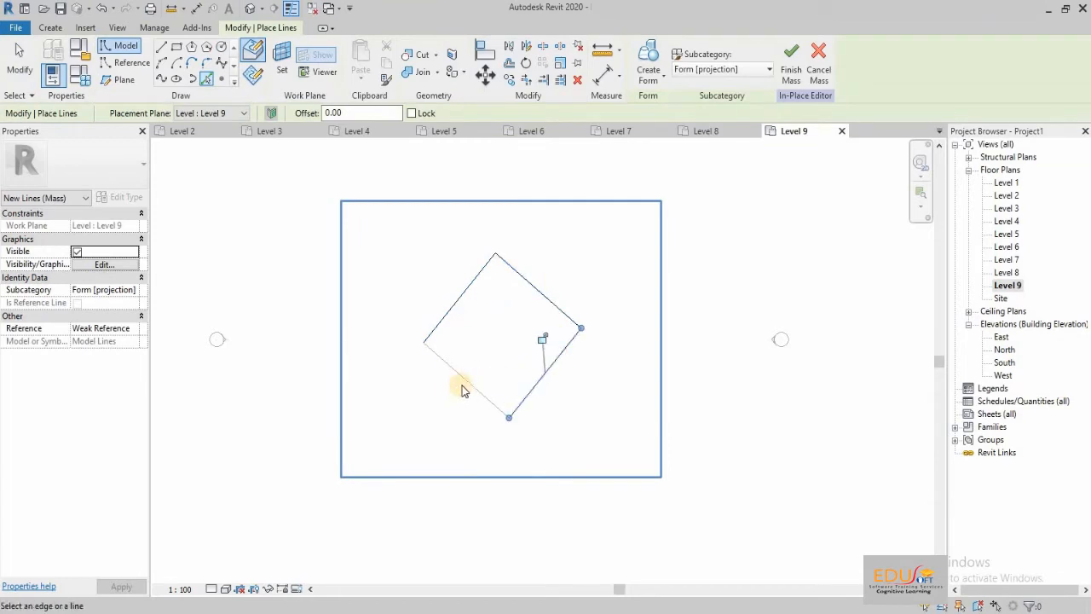
pyautogui.click(465, 385)
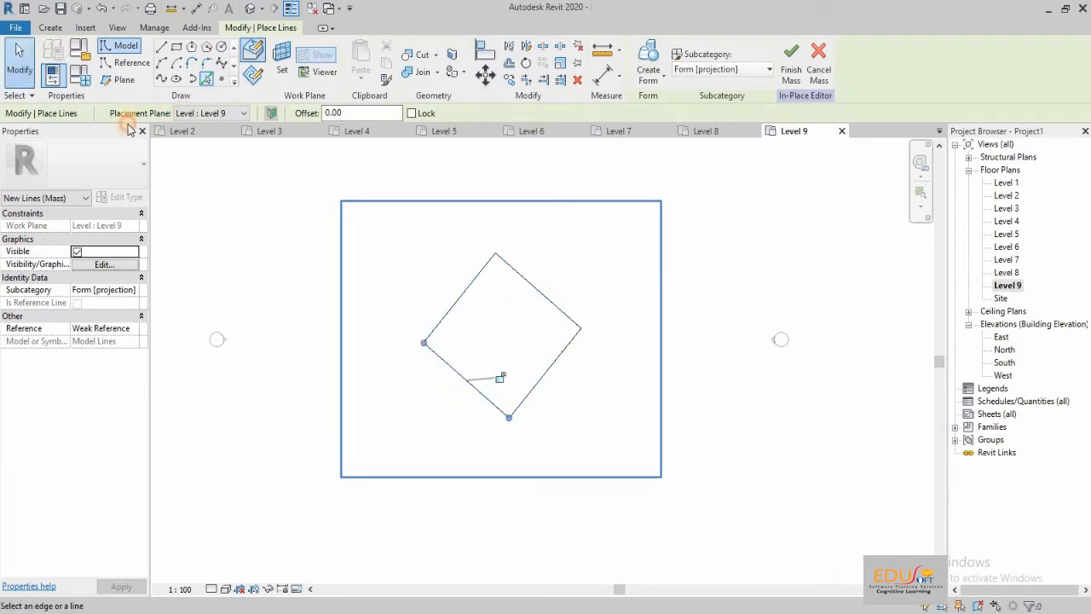
# Rotate the four lines of the Level 9 square by 20 degrees about their centre
pyautogui.click(19, 61)
pyautogui.moveTo(377, 224); pyautogui.dragTo(595, 450)
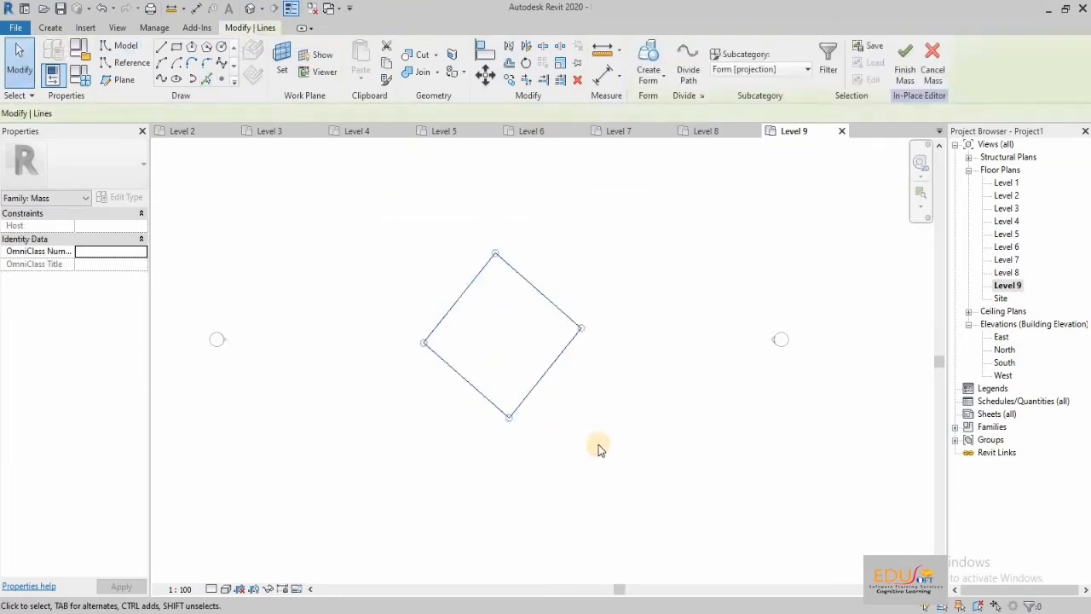
pyautogui.click(526, 63)
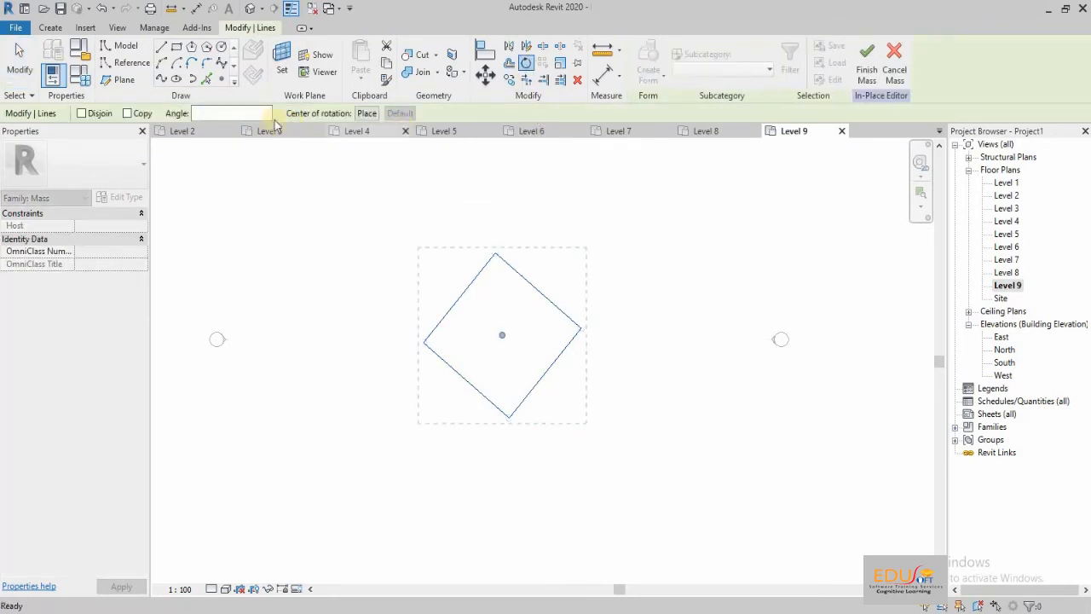
pyautogui.click(260, 114)
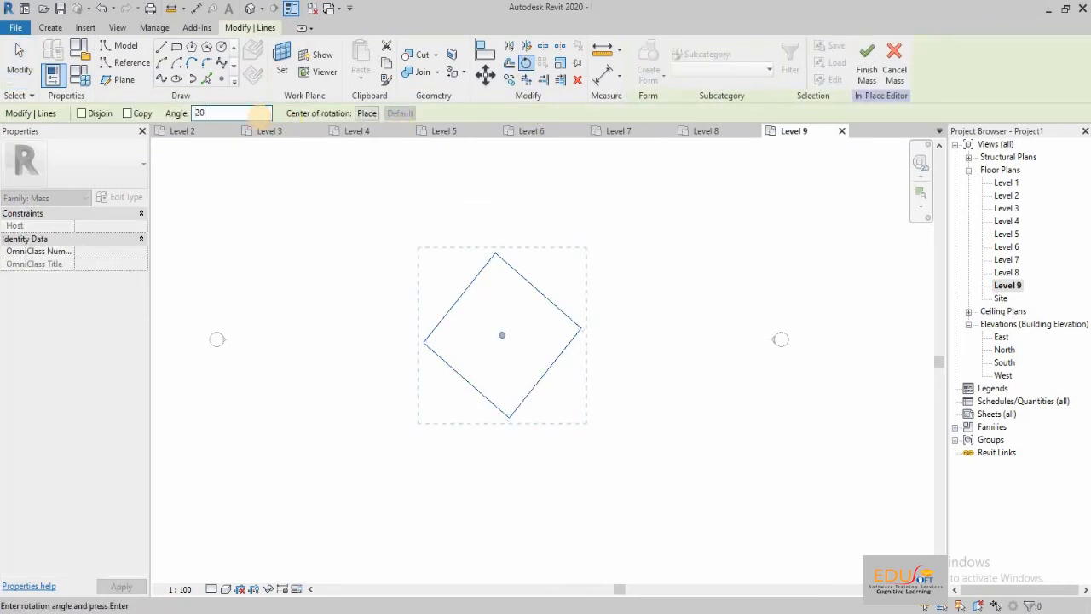
pyautogui.write('20')
pyautogui.press('Return')
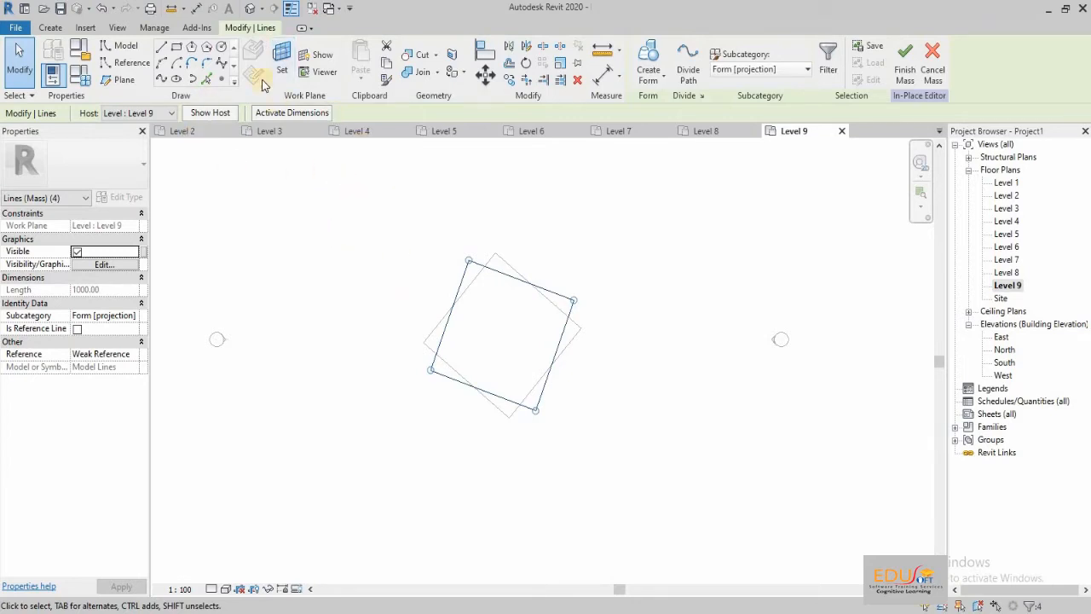
# In the default 3D view, select the square profiles of all nine levels and create a solid form from them
pyautogui.click(251, 9)
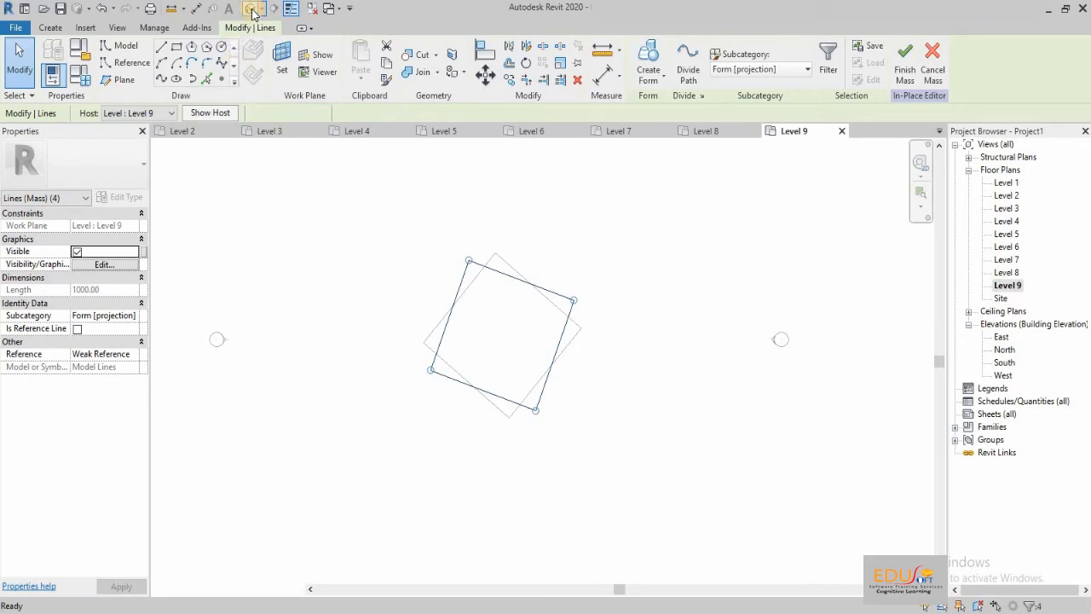
pyautogui.press('Escape')
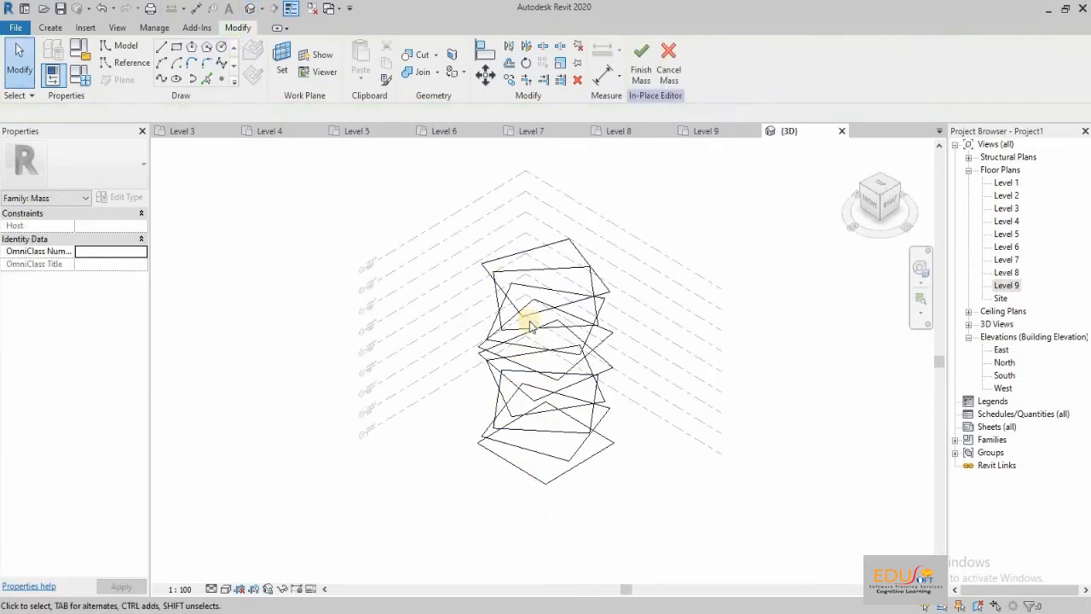
pyautogui.keyDown('shift'); pyautogui.moveTo(568, 553); pyautogui.dragTo(598, 449, button='middle'); pyautogui.keyUp('shift')
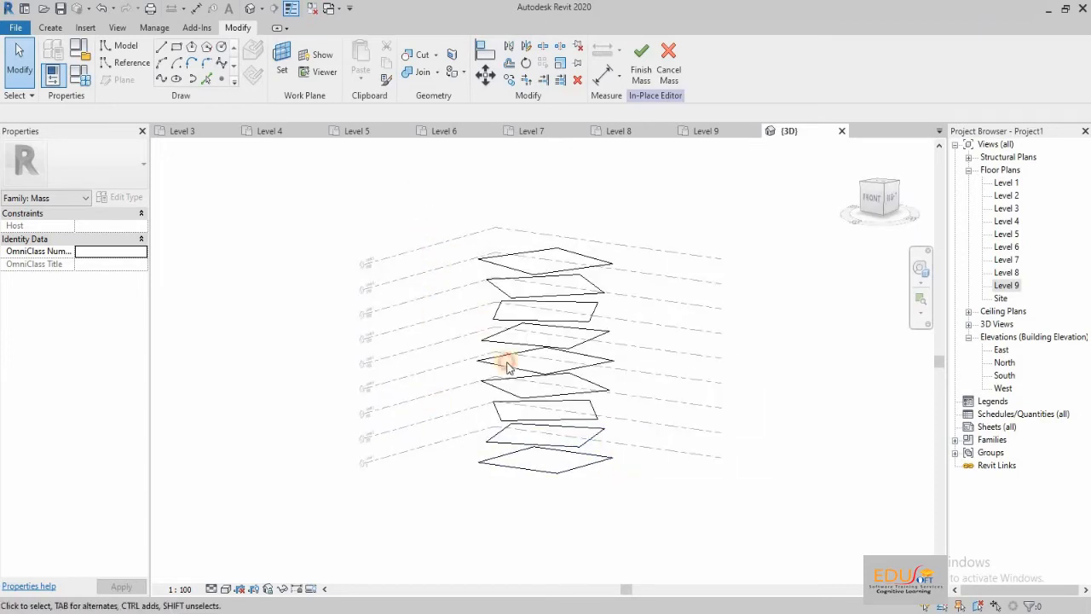
pyautogui.moveTo(419, 184); pyautogui.dragTo(680, 534)
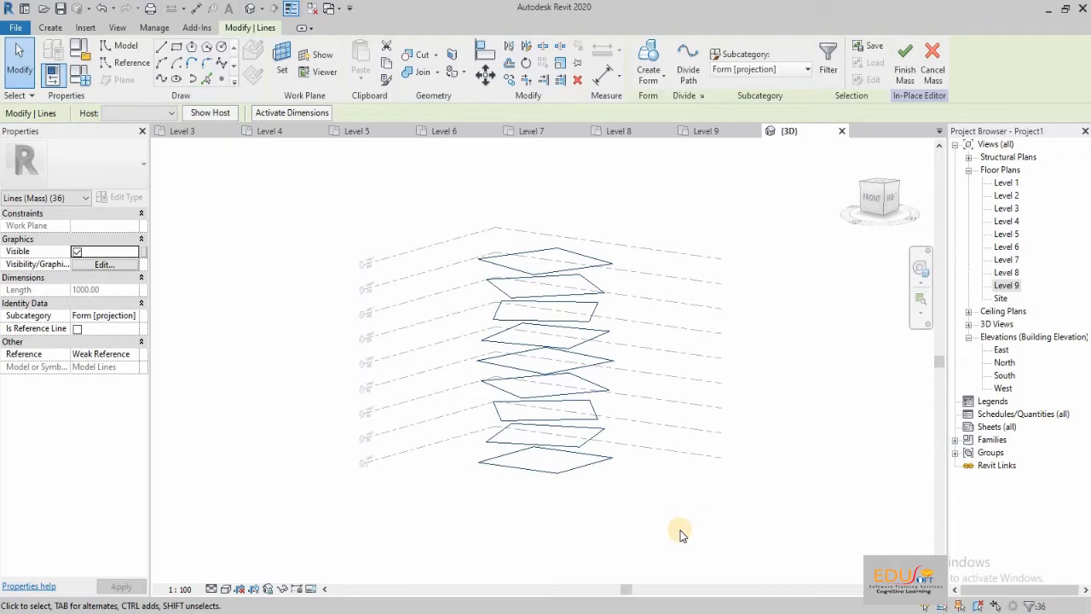
pyautogui.click(654, 81)
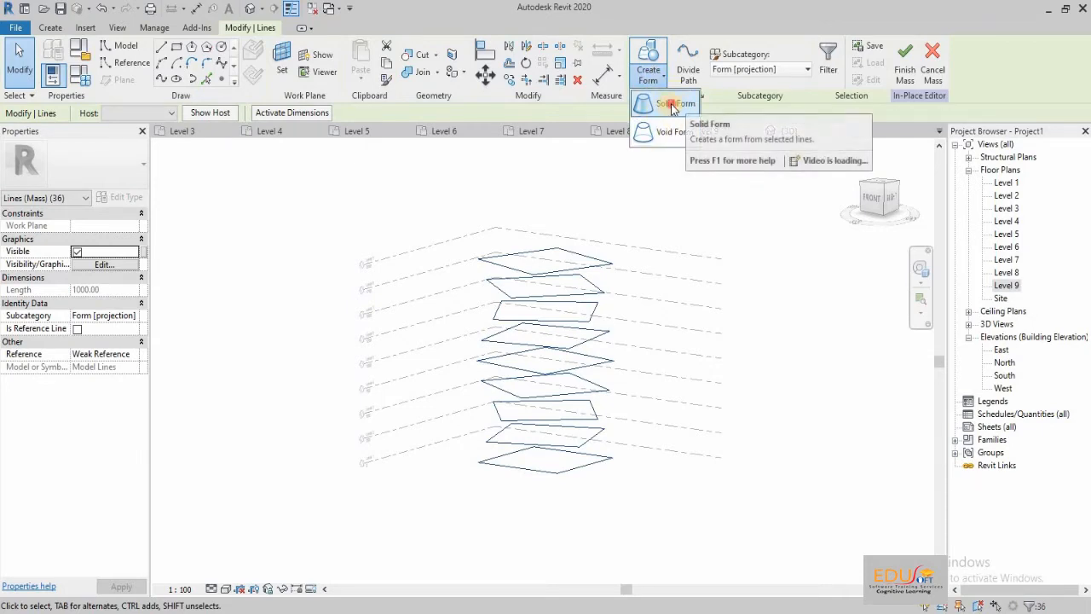
pyautogui.click(671, 103)
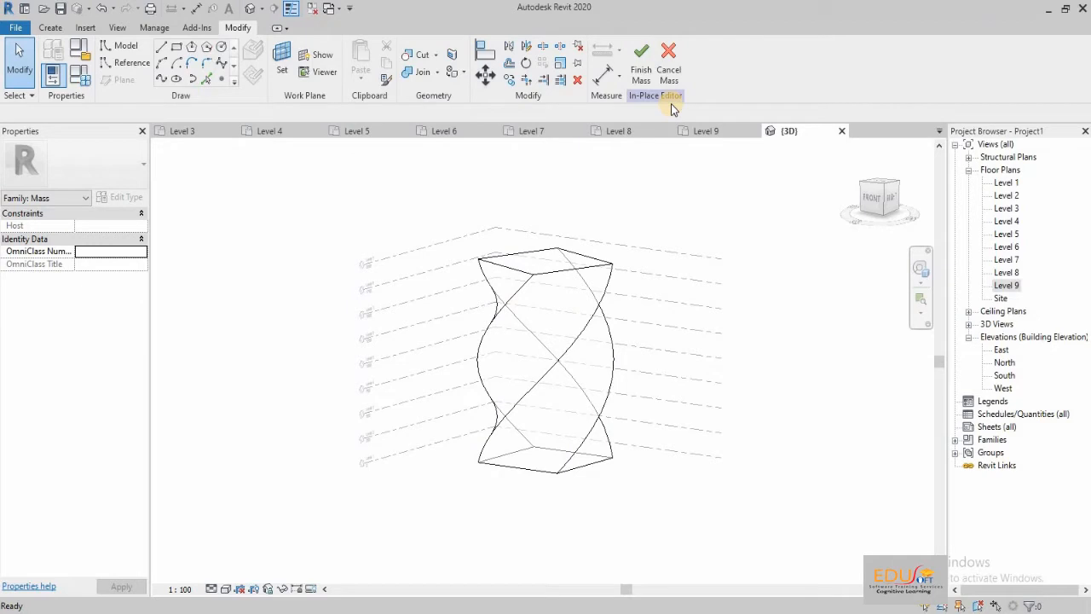
# Finish the in-place mass and set the 3D view's visual style to Shaded
pyautogui.click(643, 68)
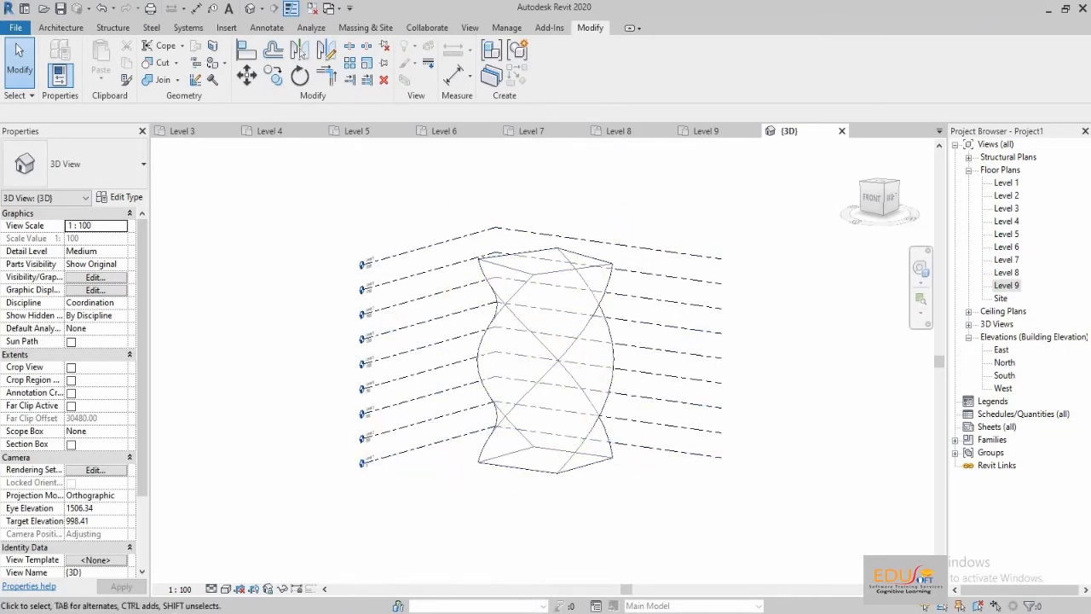
pyautogui.click(226, 589)
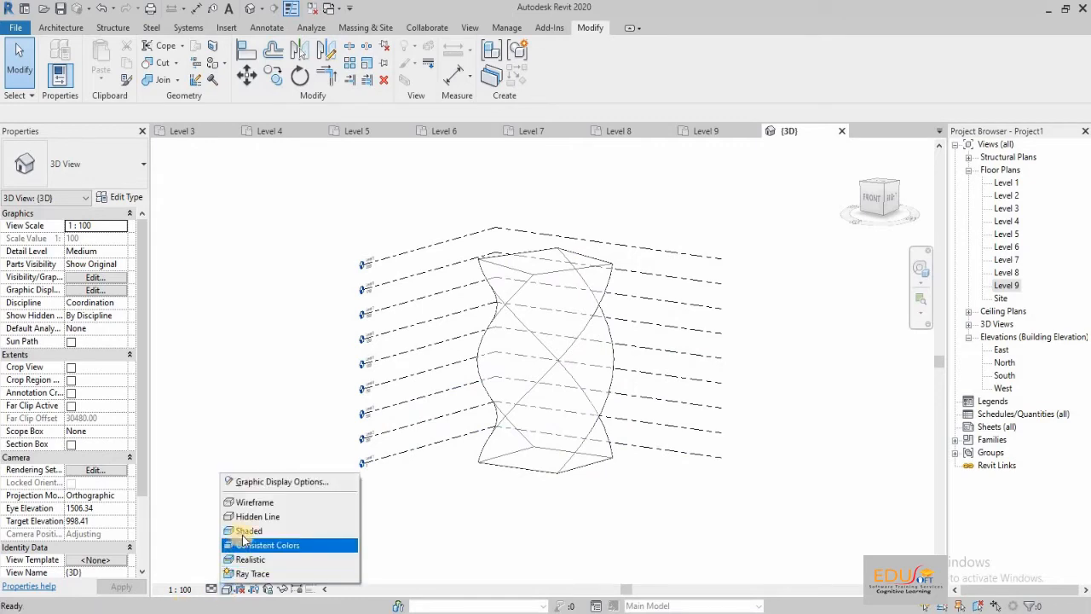
pyautogui.click(245, 531)
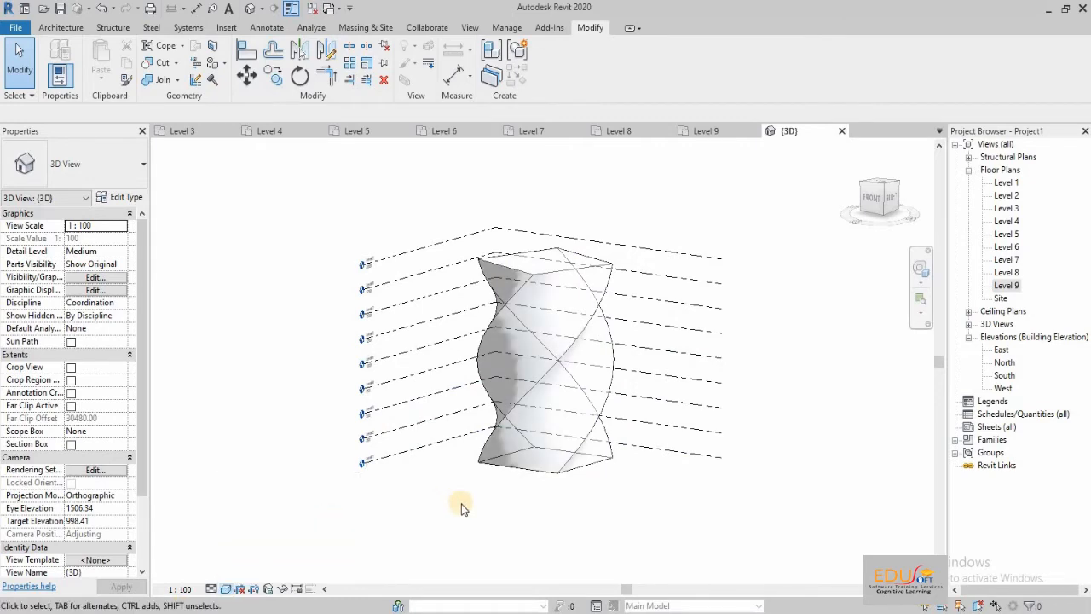
pyautogui.keyDown('shift'); pyautogui.moveTo(458, 506); pyautogui.dragTo(537, 492, button='middle'); pyautogui.keyUp('shift')
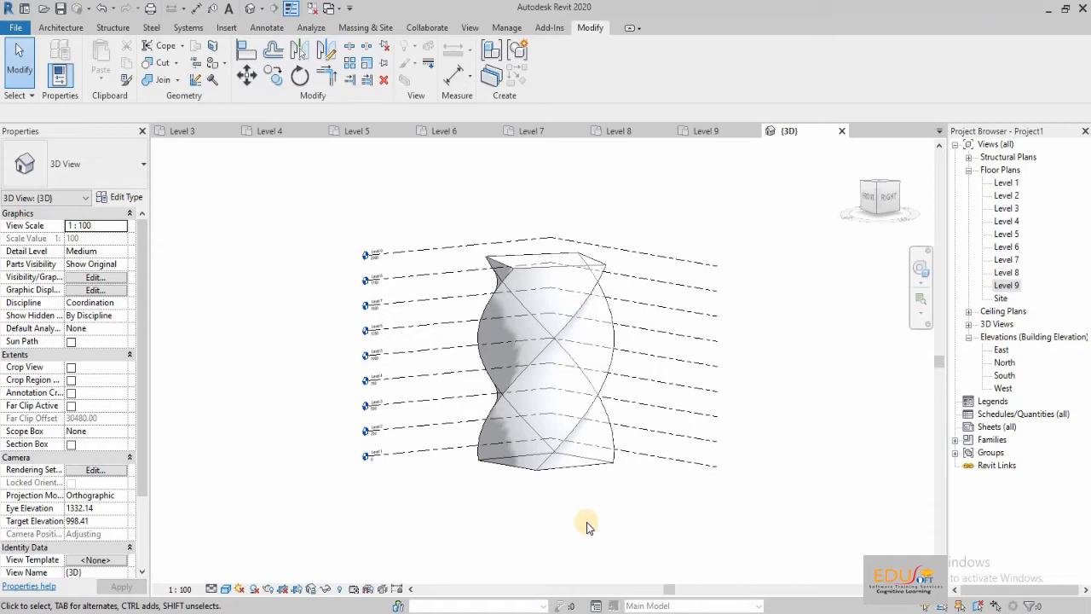
# Create a curtain system by face of type "a" on the four twisted side faces of the mass
pyautogui.click(376, 32)
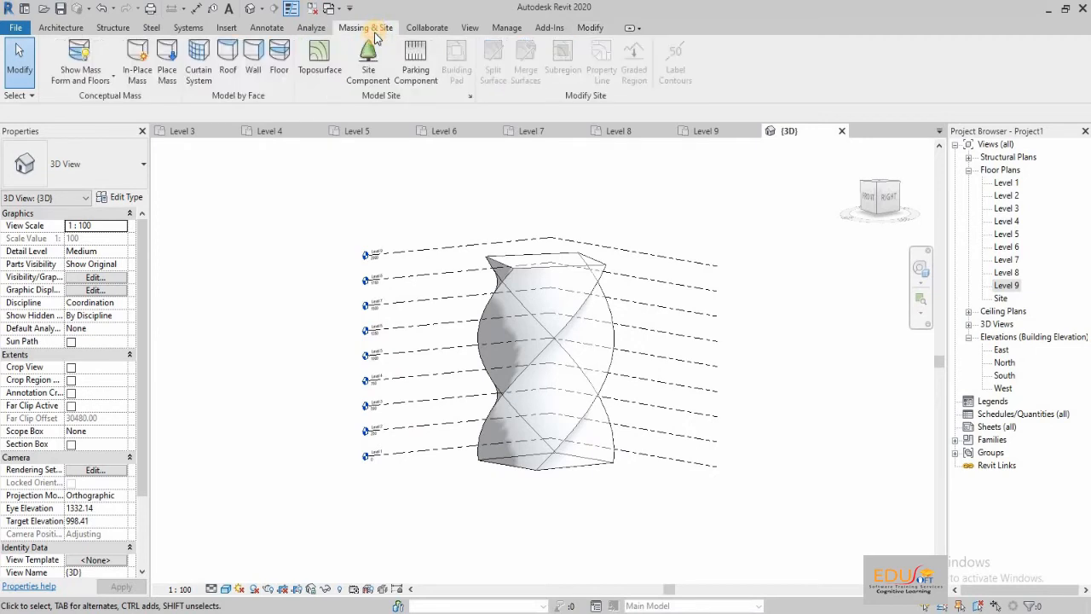
pyautogui.click(195, 86)
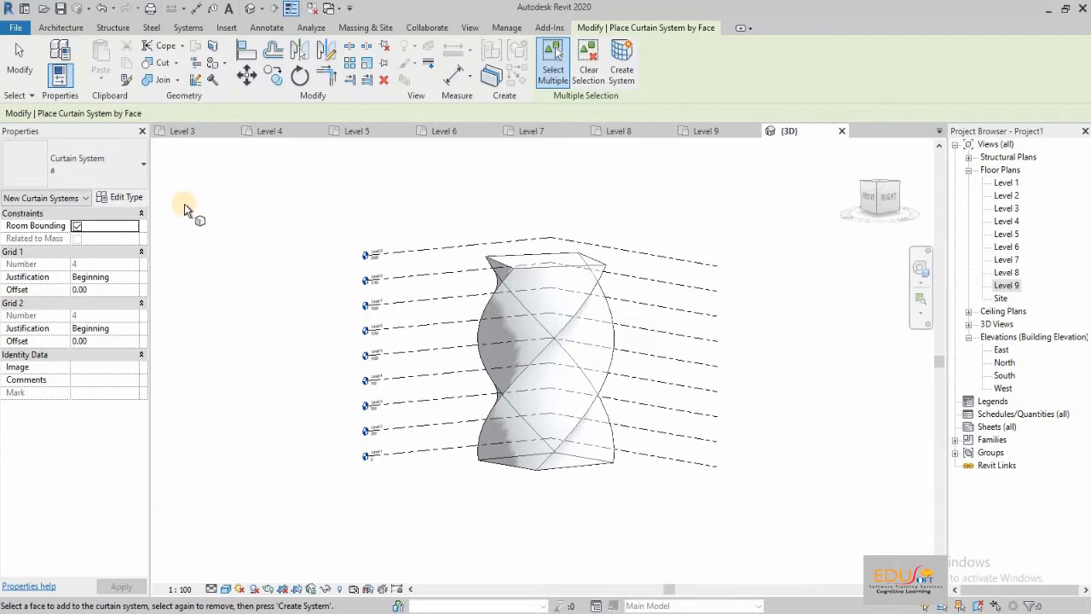
pyautogui.click(140, 177)
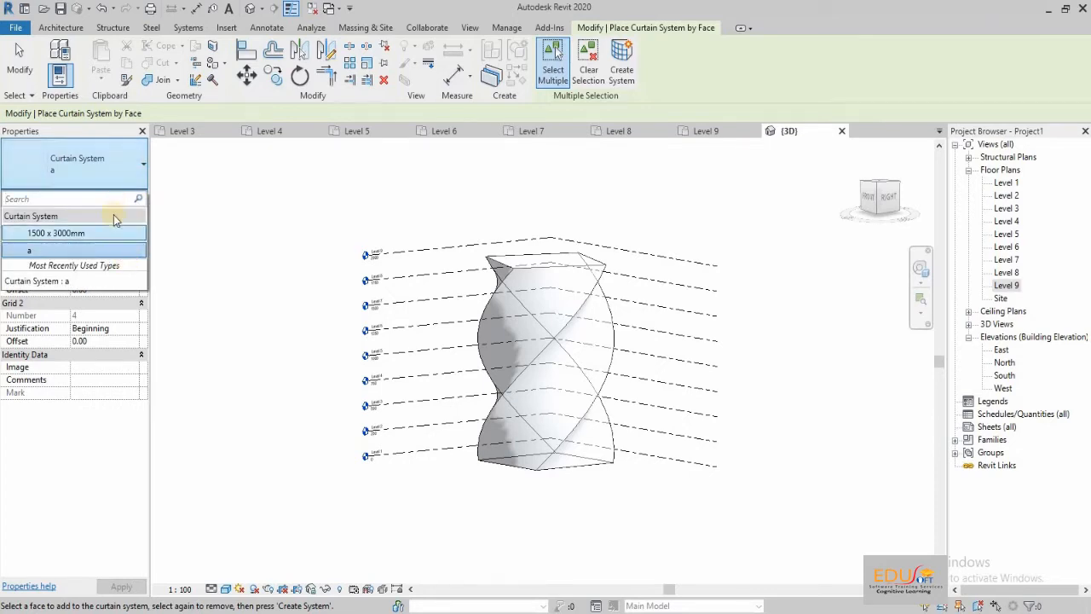
pyautogui.click(228, 274)
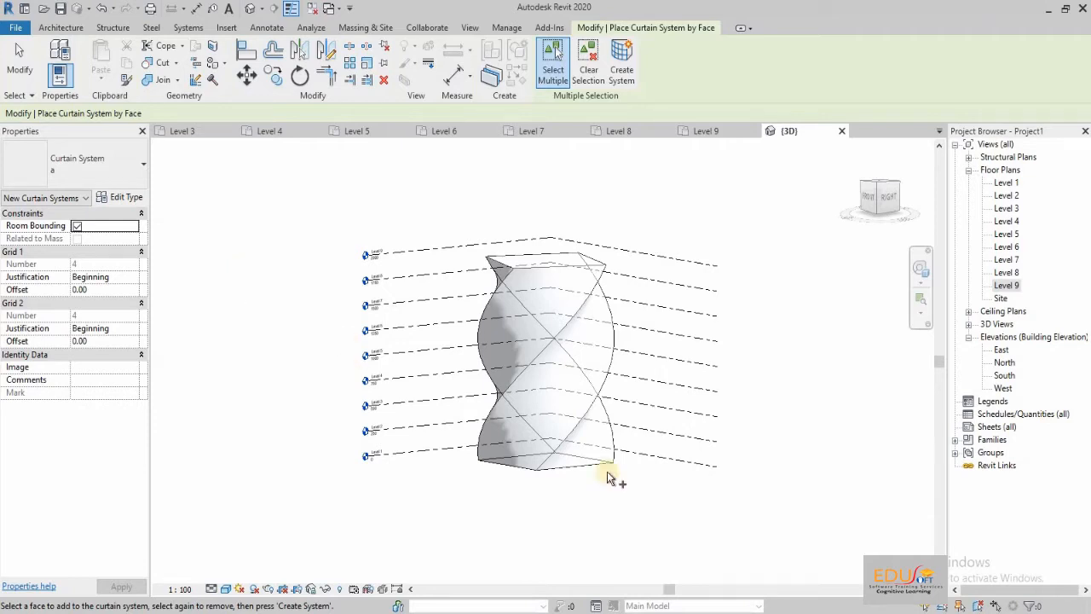
pyautogui.click(552, 351)
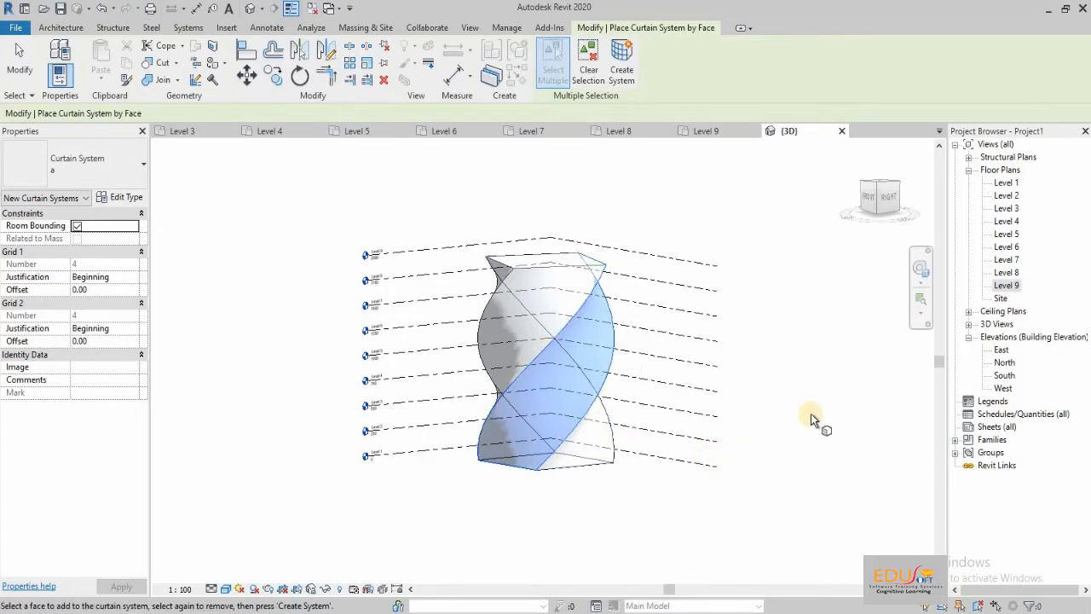
pyautogui.keyDown('shift'); pyautogui.moveTo(788, 434); pyautogui.dragTo(589, 479, button='middle'); pyautogui.keyUp('shift')
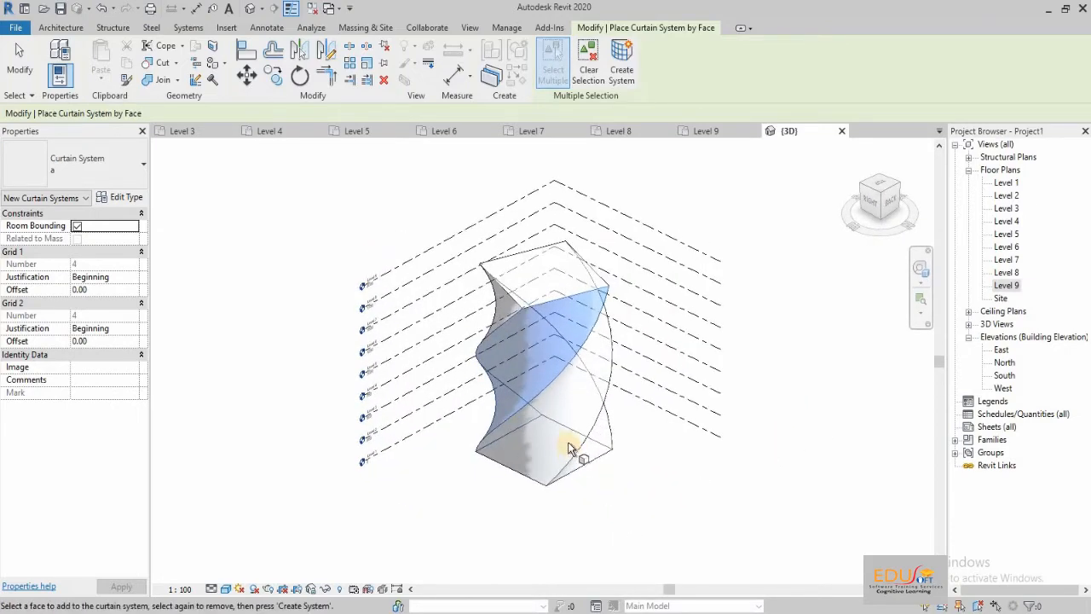
pyautogui.click(579, 445)
pyautogui.keyDown('shift'); pyautogui.moveTo(673, 426); pyautogui.dragTo(564, 449, button='middle'); pyautogui.keyUp('shift')
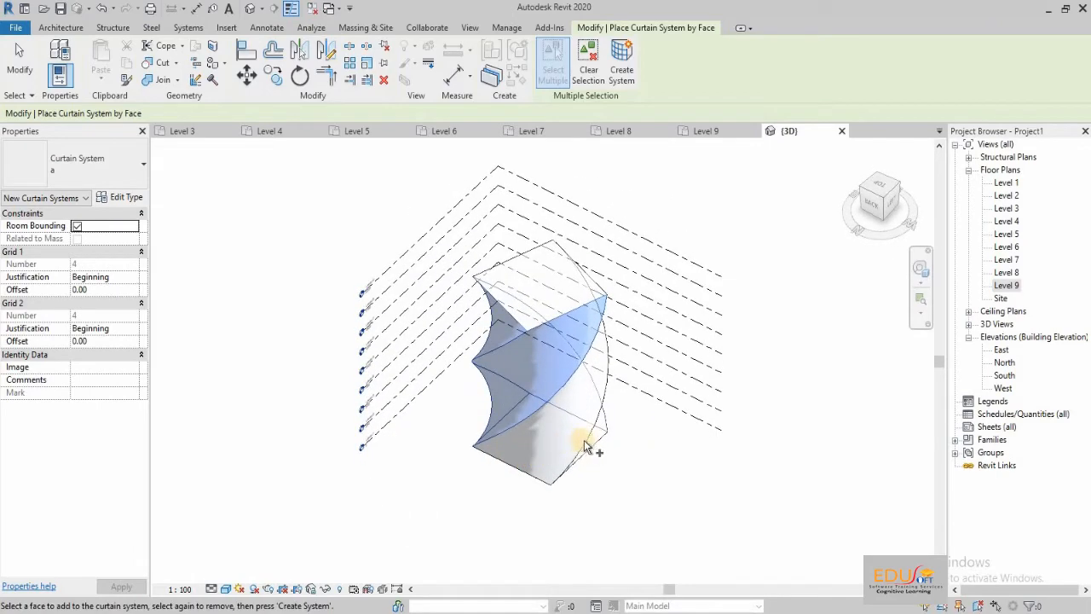
pyautogui.click(584, 444)
pyautogui.keyDown('shift'); pyautogui.moveTo(673, 447); pyautogui.dragTo(545, 428, button='middle'); pyautogui.keyUp('shift')
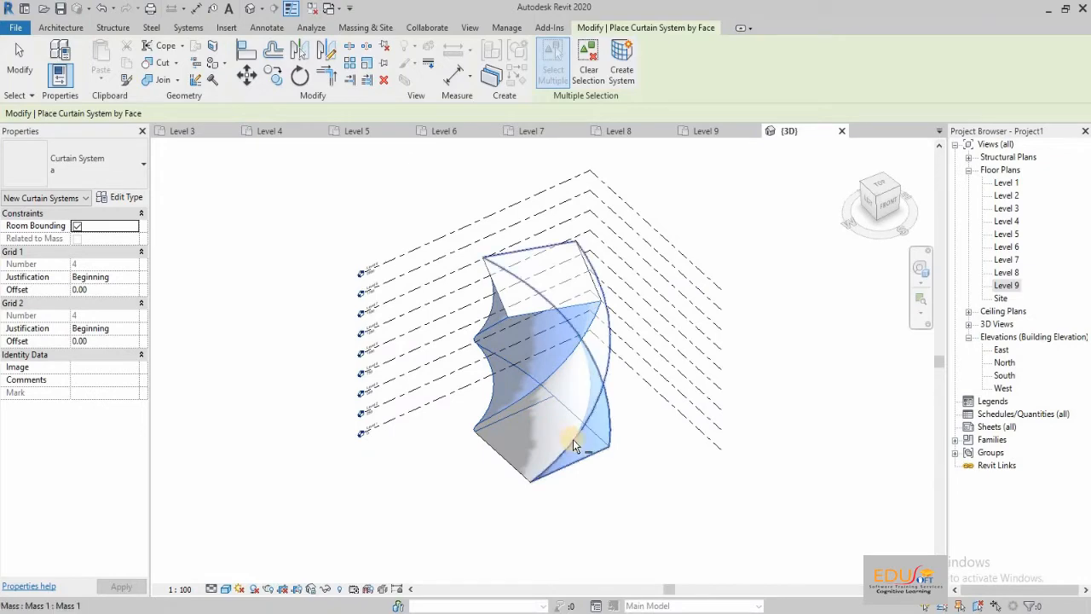
pyautogui.moveTo(650, 451)
pyautogui.keyDown('shift'); pyautogui.mouseDown(button='middle')
pyautogui.moveTo(577, 477)
pyautogui.moveTo(426, 460)
pyautogui.moveTo(677, 464)
pyautogui.moveTo(668, 458)
pyautogui.mouseUp(button='middle'); pyautogui.keyUp('shift')
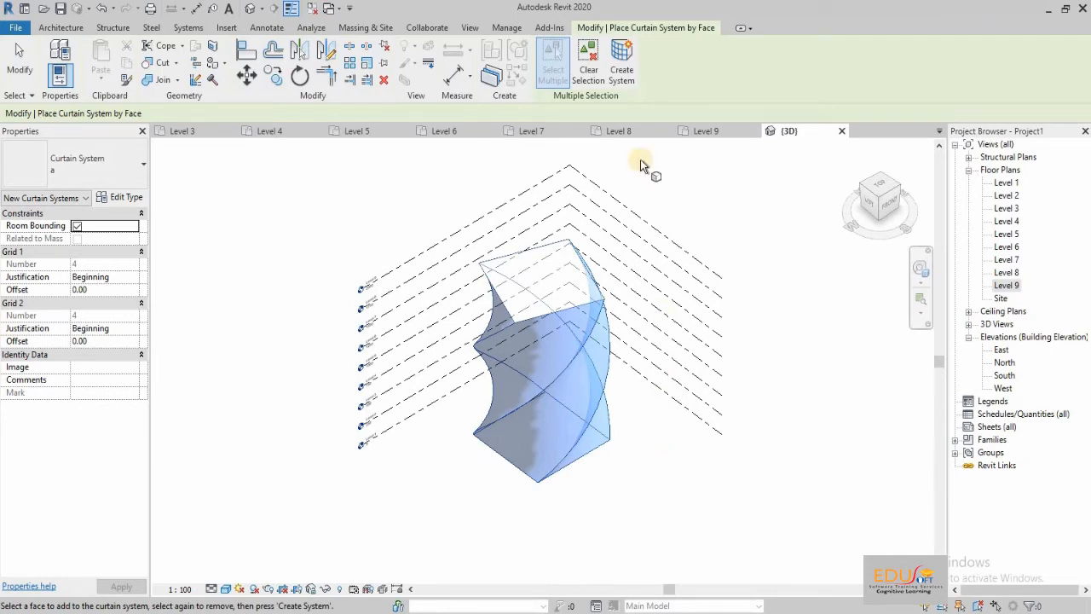
pyautogui.click(623, 75)
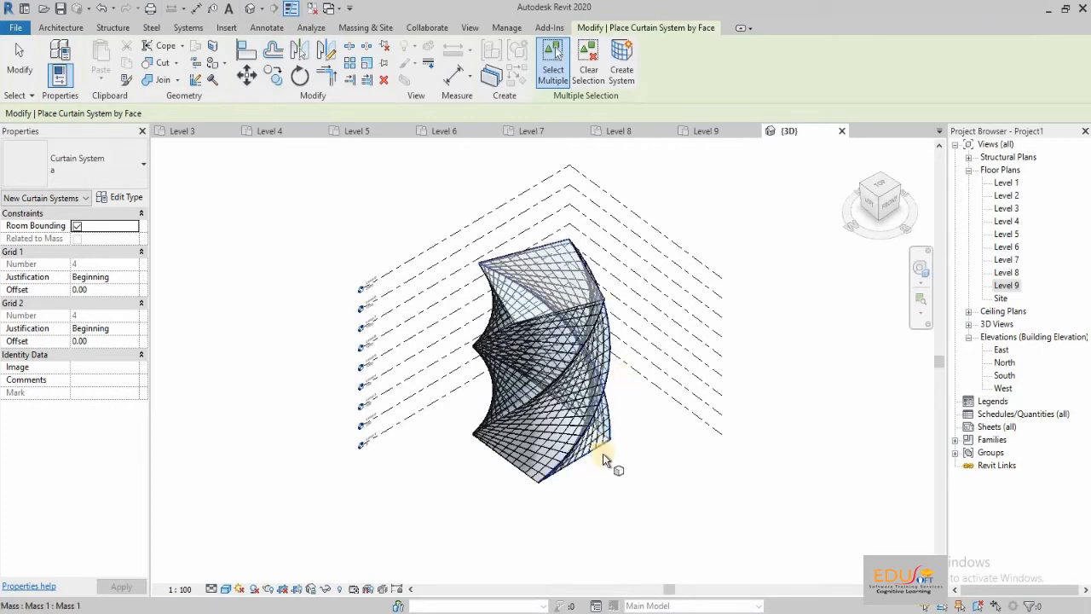
pyautogui.keyDown('shift'); pyautogui.moveTo(681, 440); pyautogui.dragTo(699, 409, button='middle'); pyautogui.keyUp('shift')
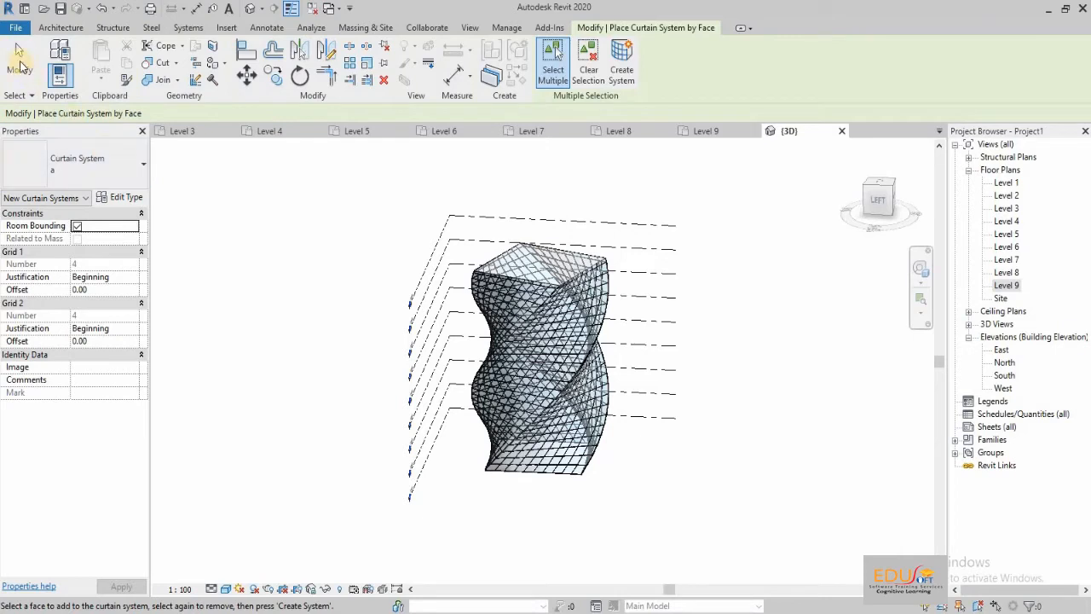
pyautogui.press('Escape')
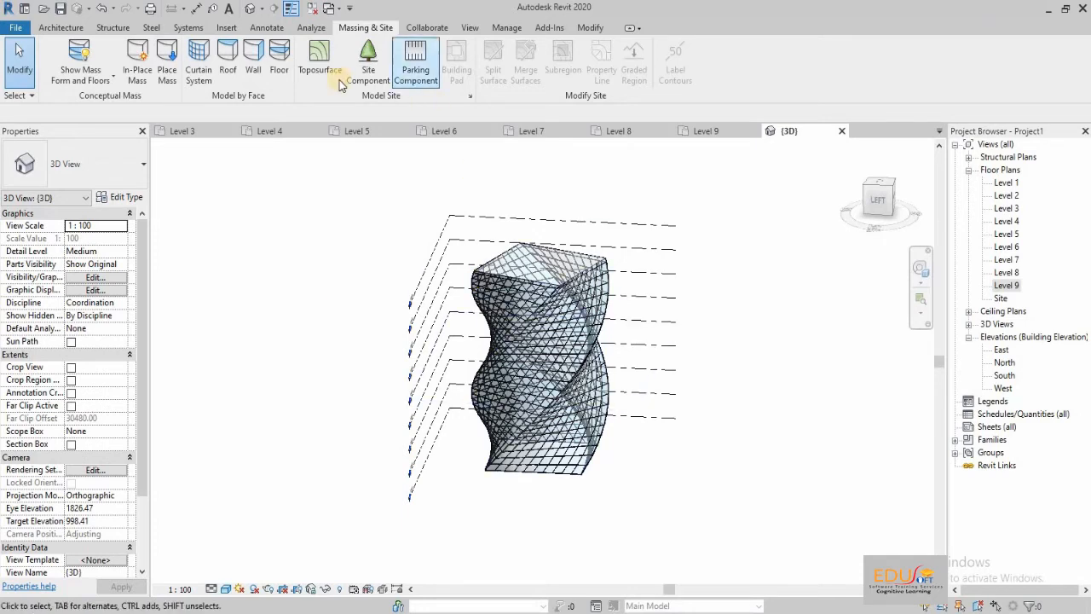
# Create a roof by face of the Basic Roof type "ar" on the top face of the twisted mass at Level 9
pyautogui.click(232, 76)
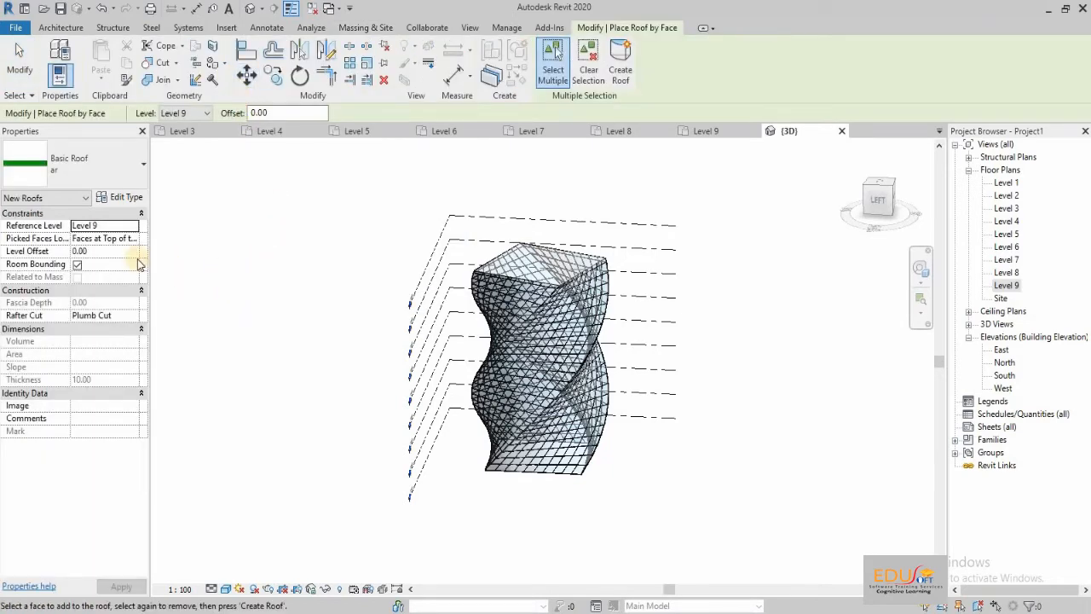
pyautogui.click(135, 174)
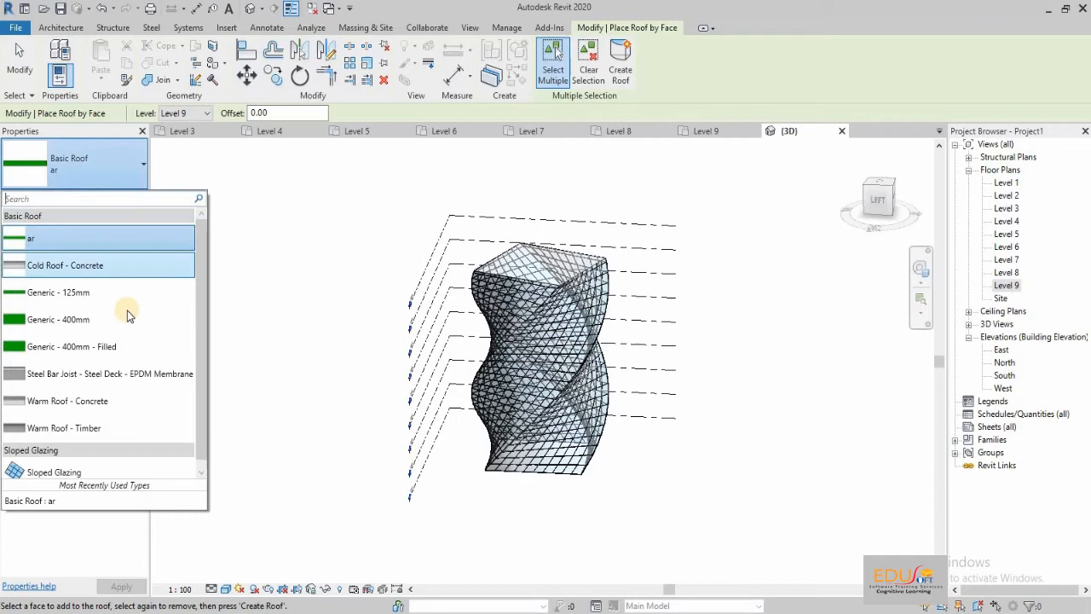
pyautogui.click(127, 239)
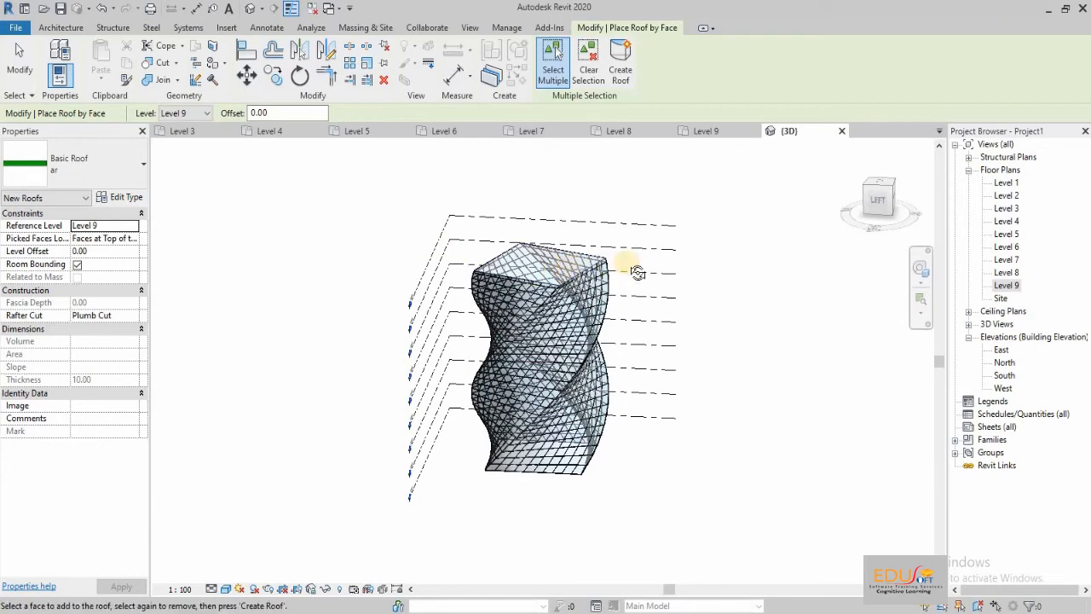
pyautogui.keyDown('shift'); pyautogui.moveTo(630, 308); pyautogui.dragTo(554, 278, button='middle'); pyautogui.keyUp('shift')
pyautogui.scroll(5, 553, 279)
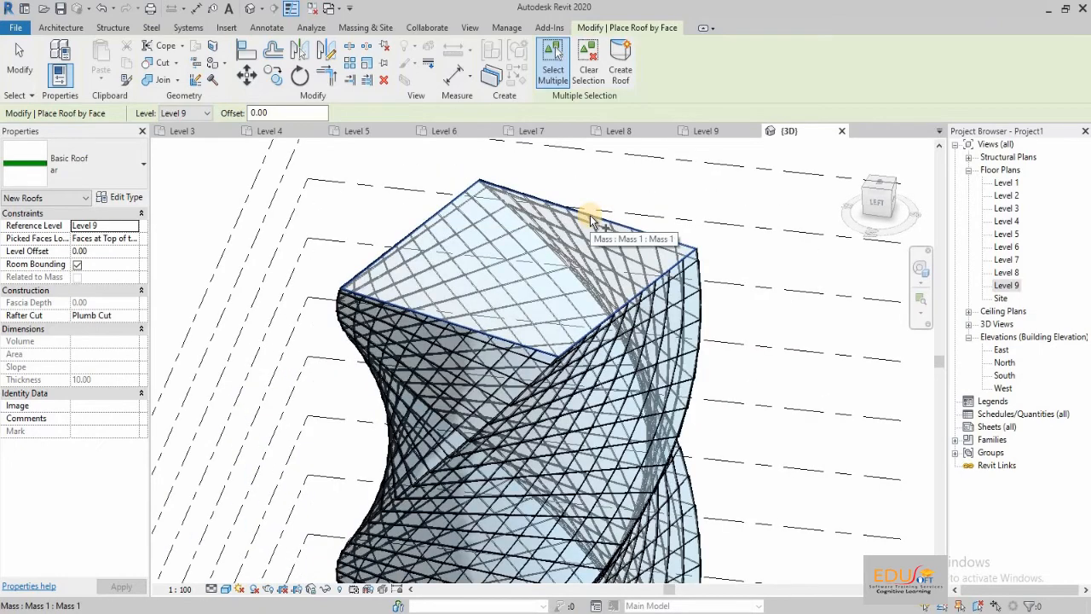
pyautogui.click(592, 220)
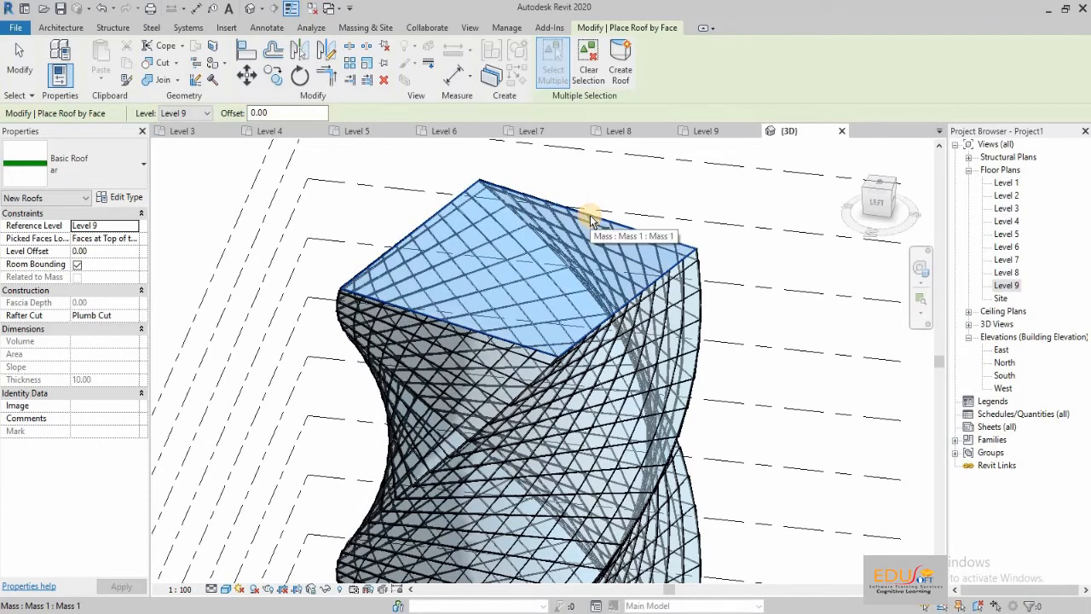
pyautogui.click(619, 78)
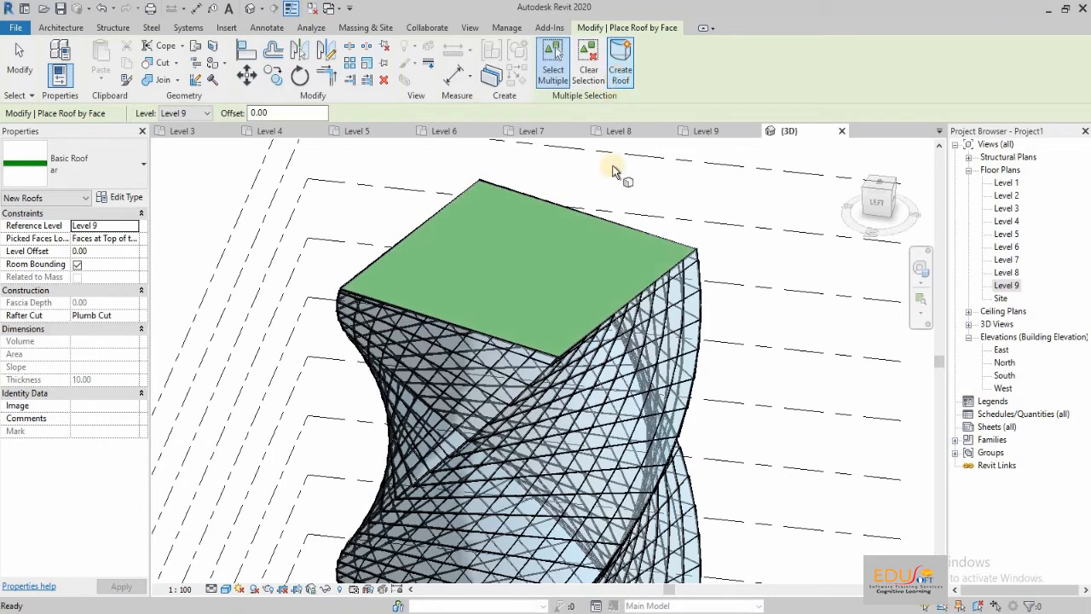
pyautogui.scroll(-3, 626, 252)
pyautogui.scroll(-3, 687, 441)
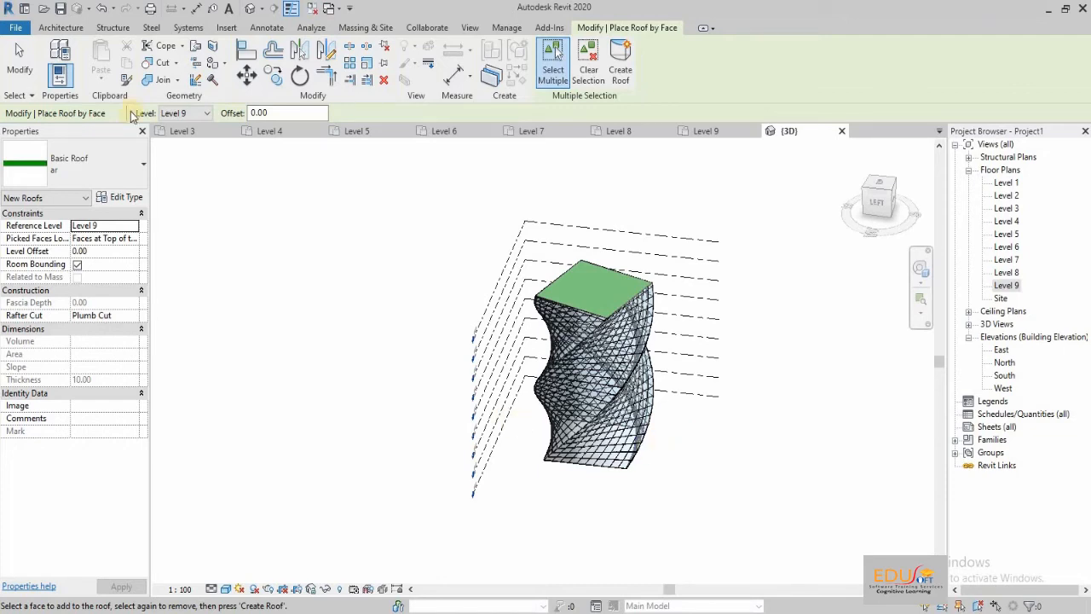
pyautogui.click(19, 61)
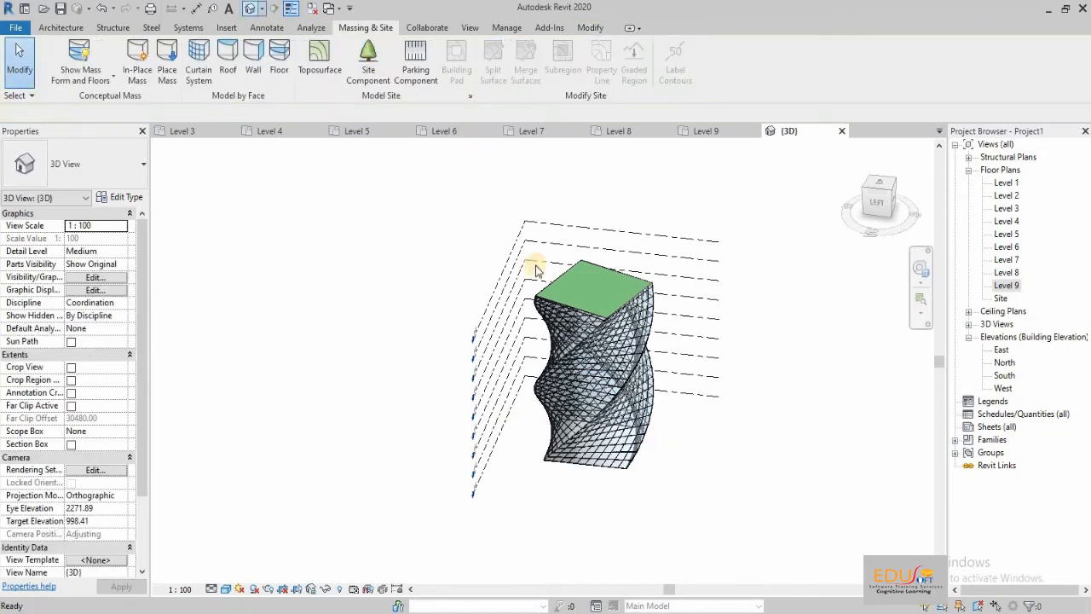
pyautogui.press('Tab')
pyautogui.click(583, 312)
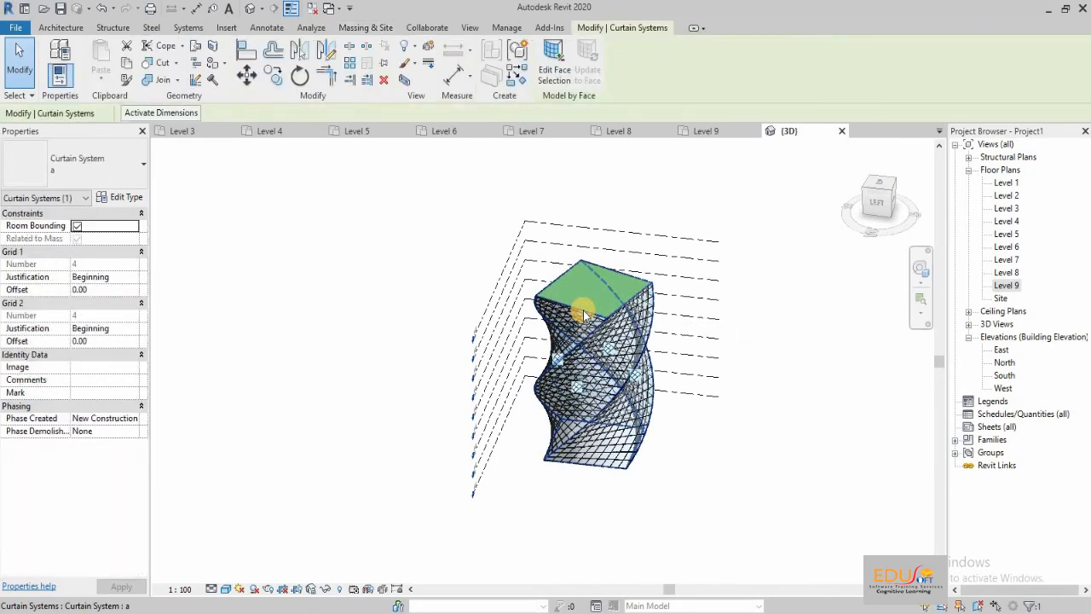
pyautogui.click(743, 283)
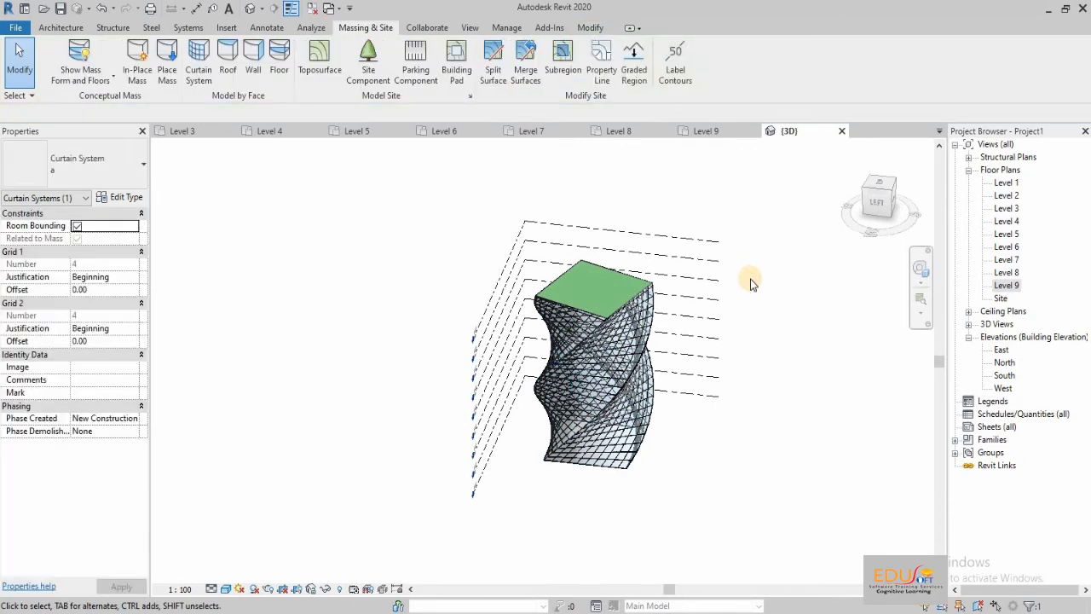
pyautogui.click(599, 316)
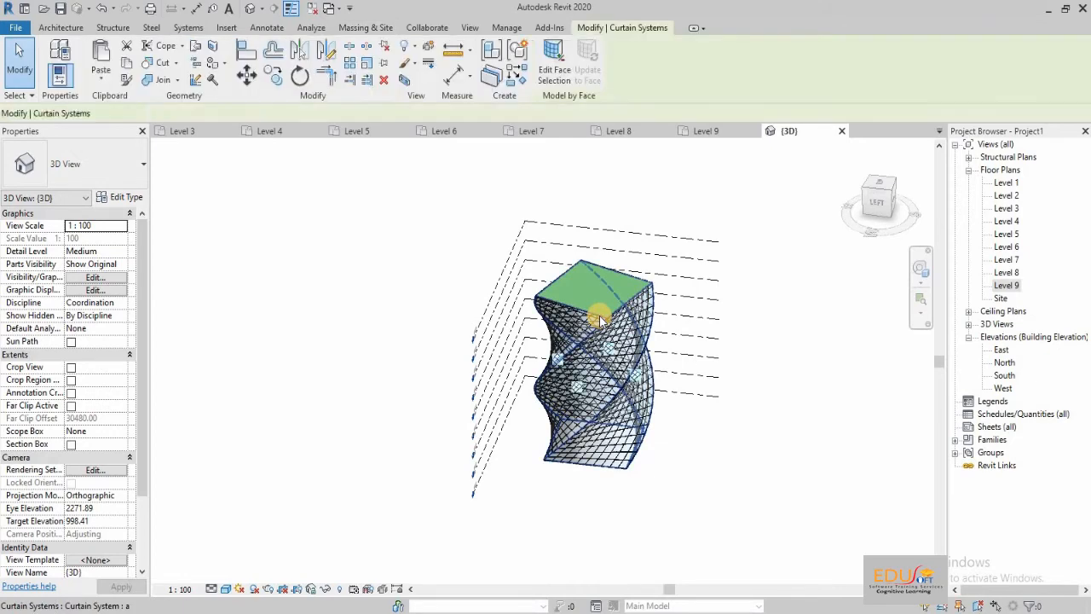
pyautogui.click(811, 342)
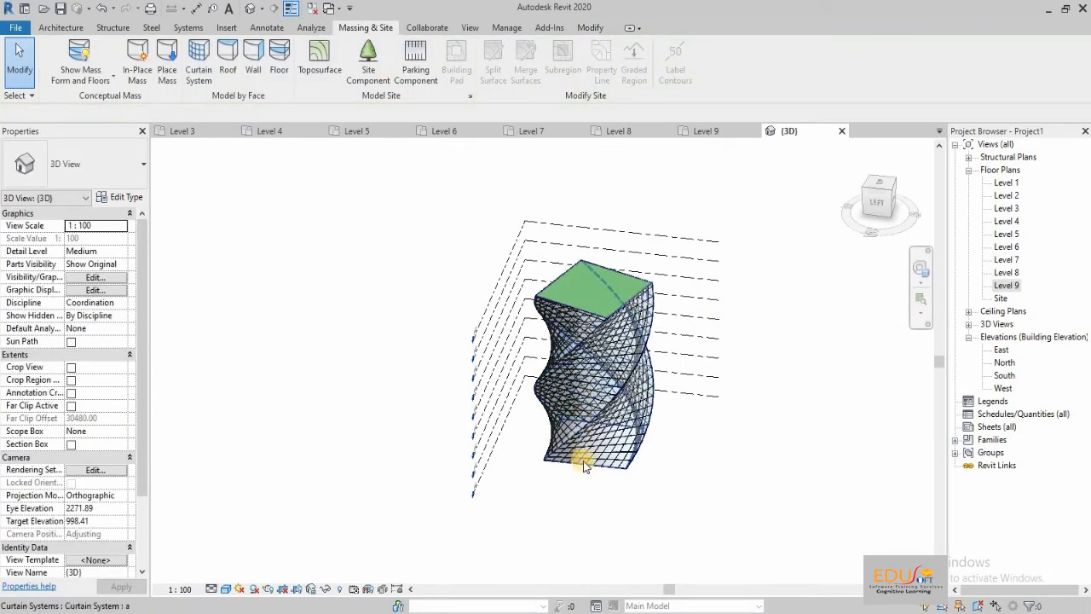
# Select the twisted mass behind the curtain system and add mass floors to it at Level 1 through Level 8
pyautogui.press('Tab')
pyautogui.press('Tab')
pyautogui.press('Tab')
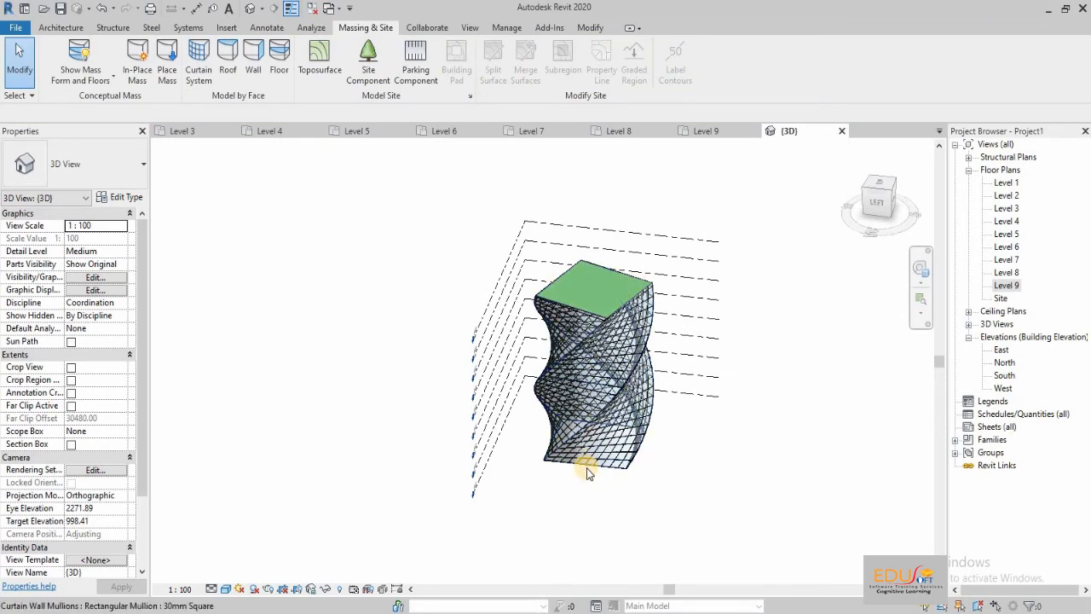
pyautogui.click(586, 341)
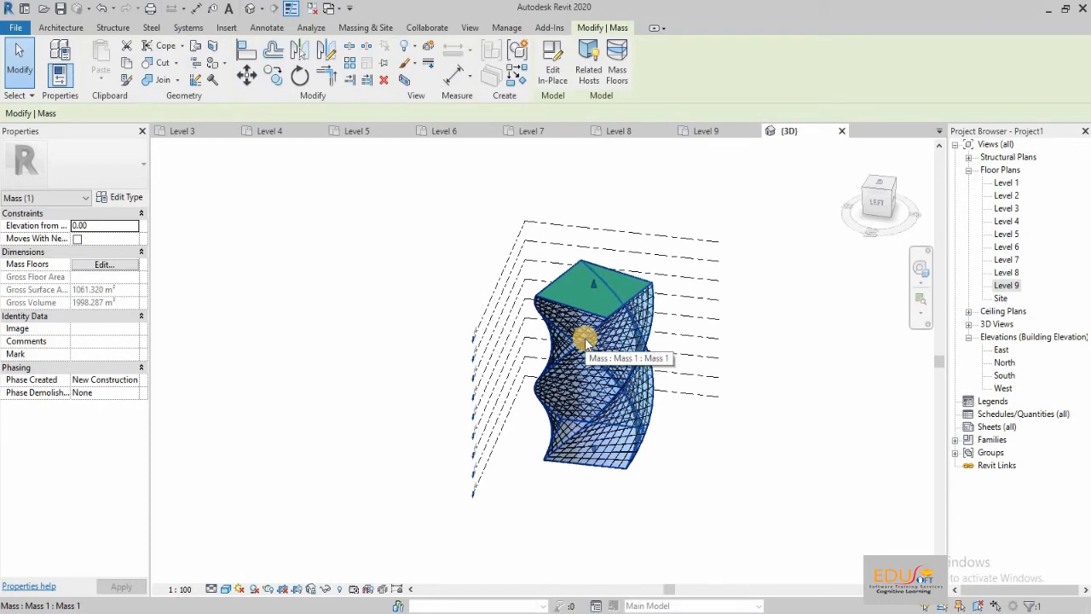
pyautogui.click(618, 83)
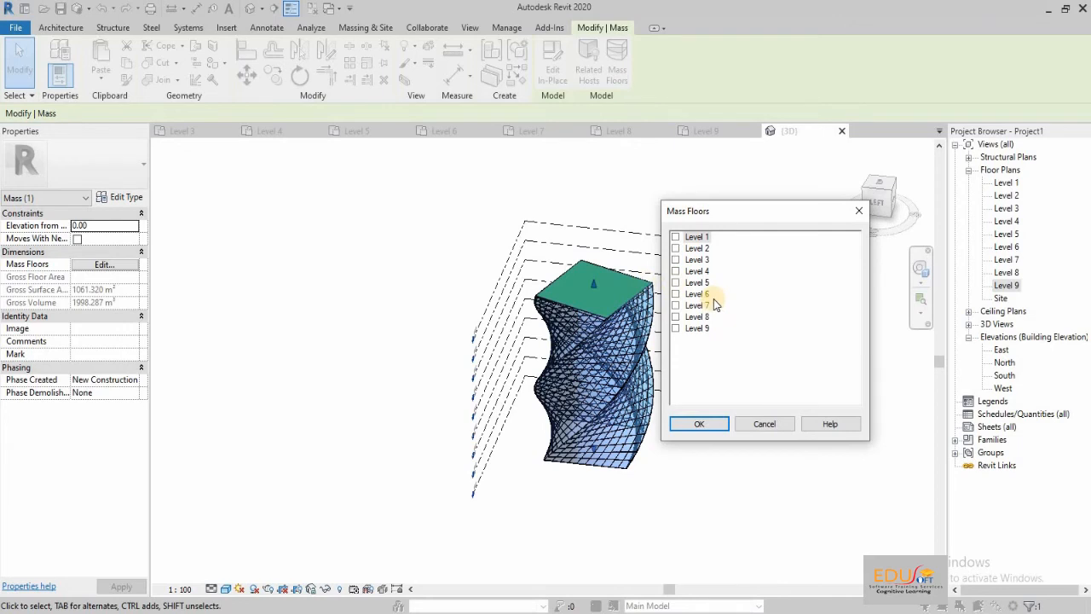
pyautogui.click(675, 237)
pyautogui.click(675, 248)
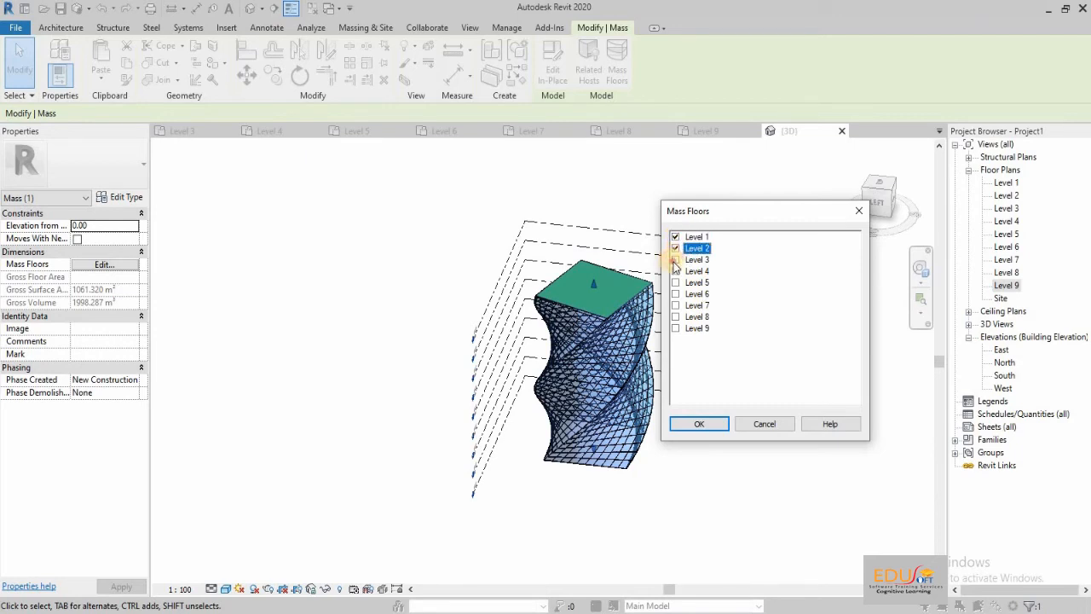
pyautogui.click(675, 259)
pyautogui.click(675, 270)
pyautogui.click(675, 282)
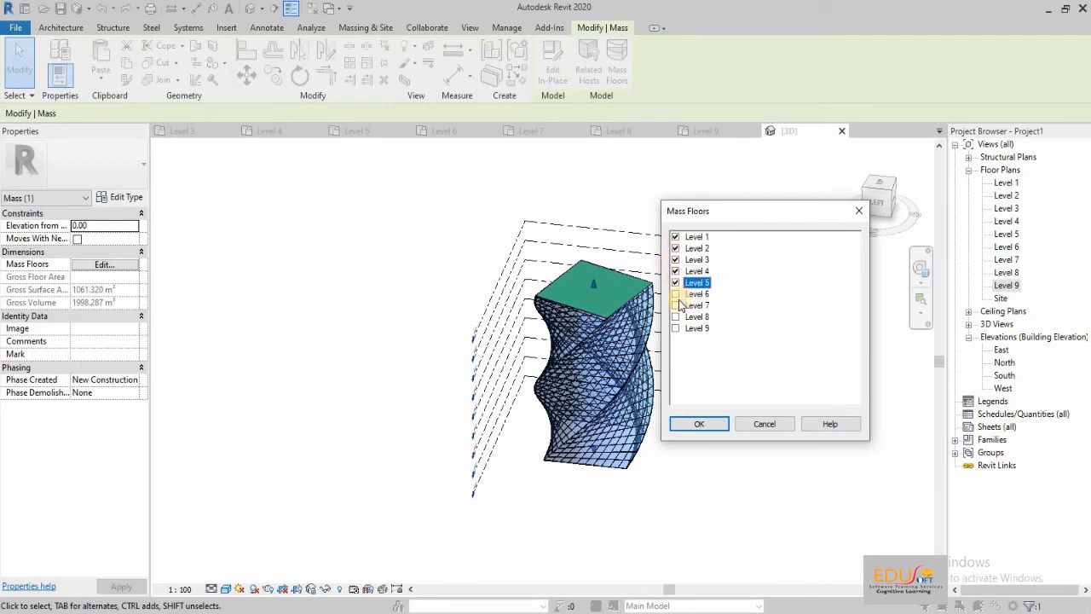
pyautogui.click(675, 293)
pyautogui.click(675, 306)
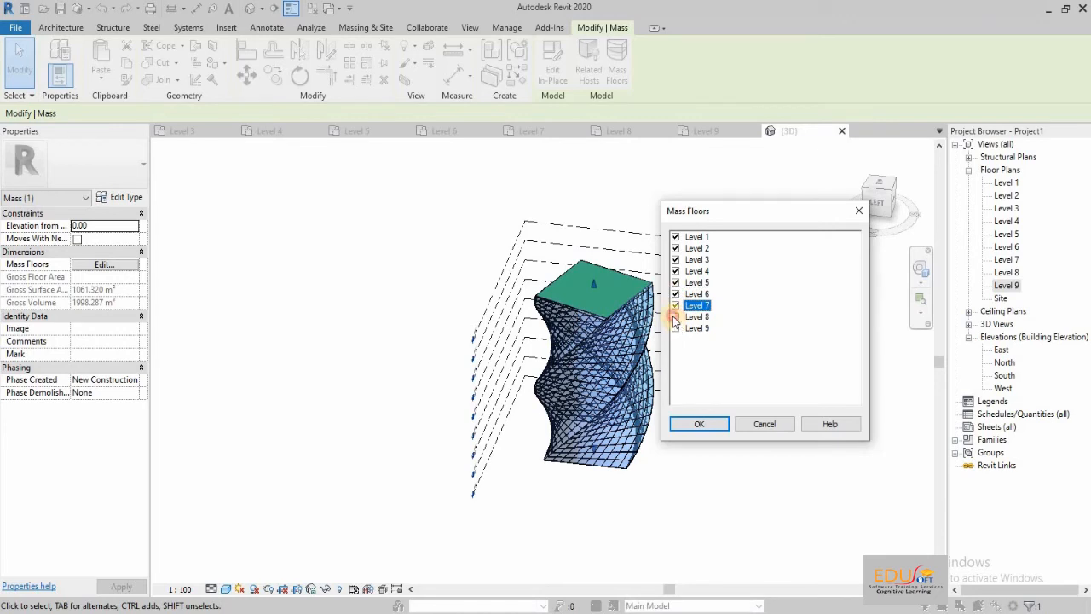
pyautogui.click(674, 317)
pyautogui.click(694, 425)
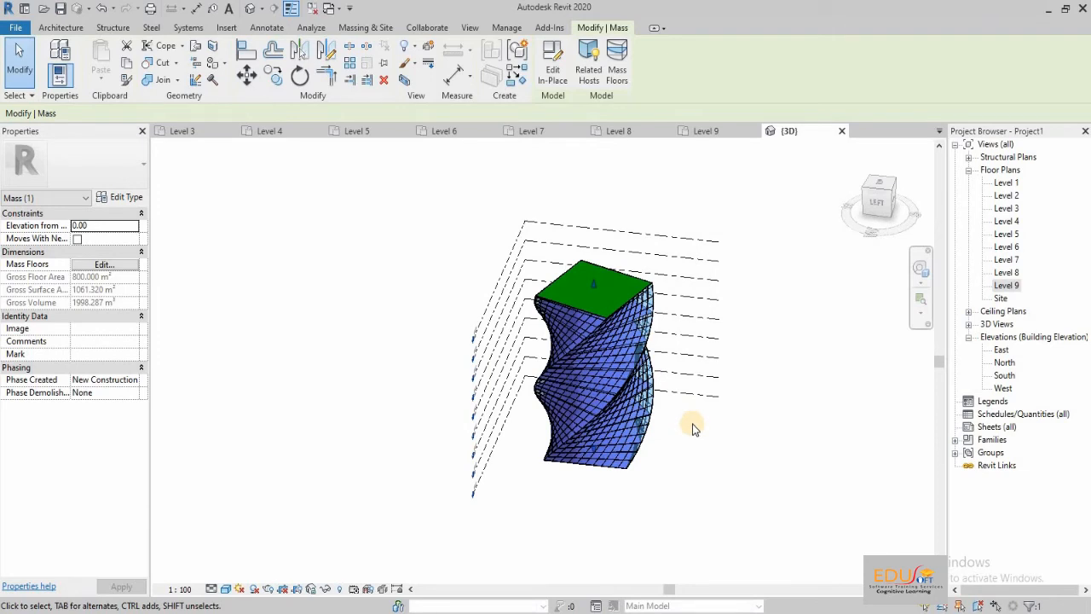
# Create floors by face of type Generic 150mm on the mass floors of Level 1 through Level 8
pyautogui.keyDown('shift'); pyautogui.moveTo(697, 427); pyautogui.dragTo(617, 460, button='middle'); pyautogui.keyUp('shift')
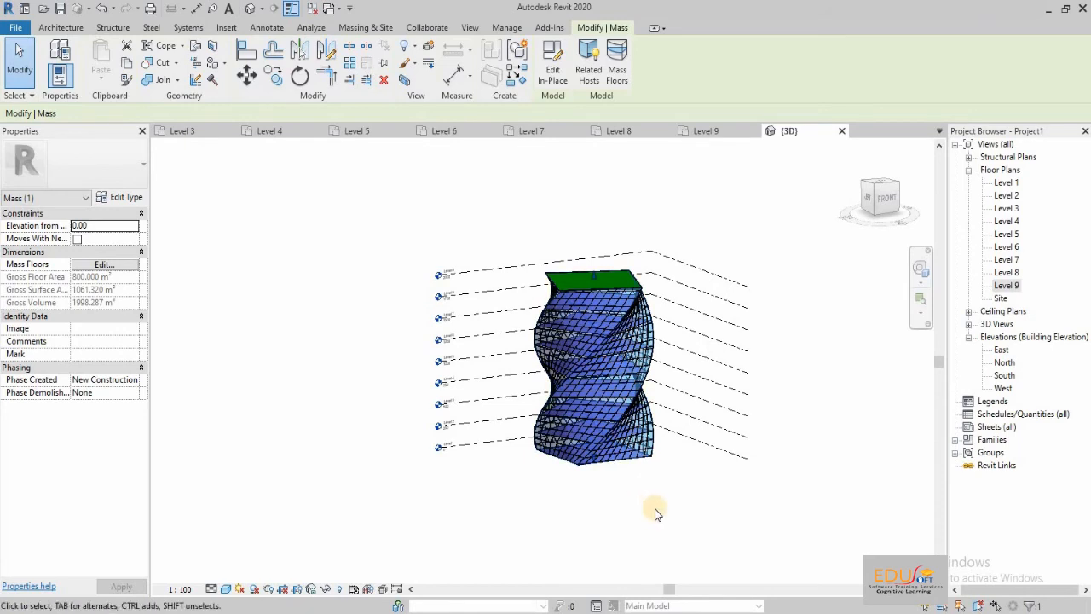
pyautogui.moveTo(659, 531)
pyautogui.keyDown('shift'); pyautogui.mouseDown(button='middle')
pyautogui.moveTo(668, 536)
pyautogui.moveTo(652, 524)
pyautogui.mouseUp(button='middle'); pyautogui.keyUp('shift')
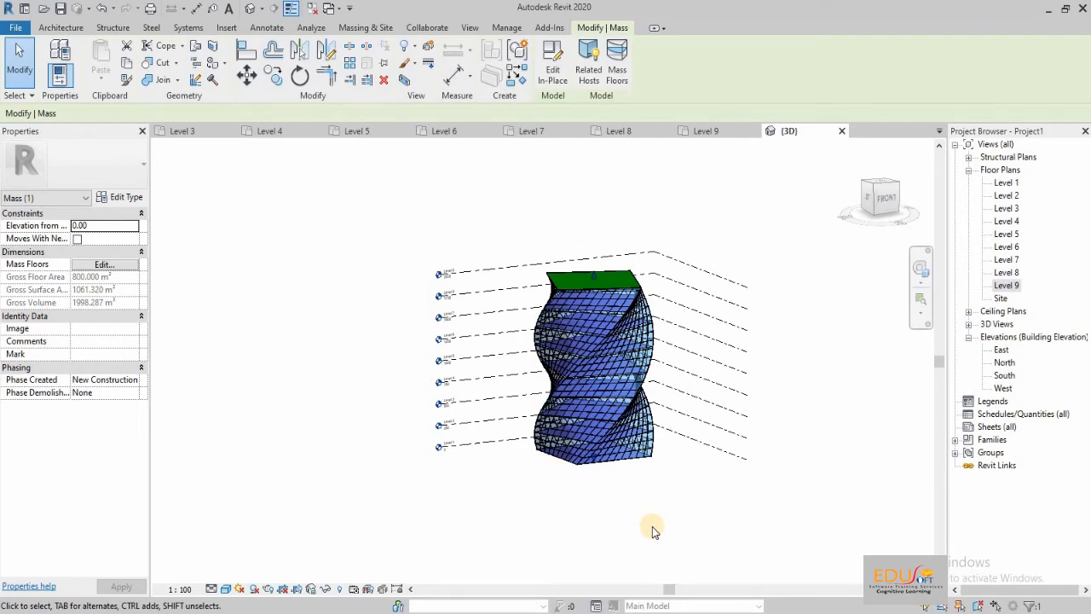
pyautogui.click(362, 29)
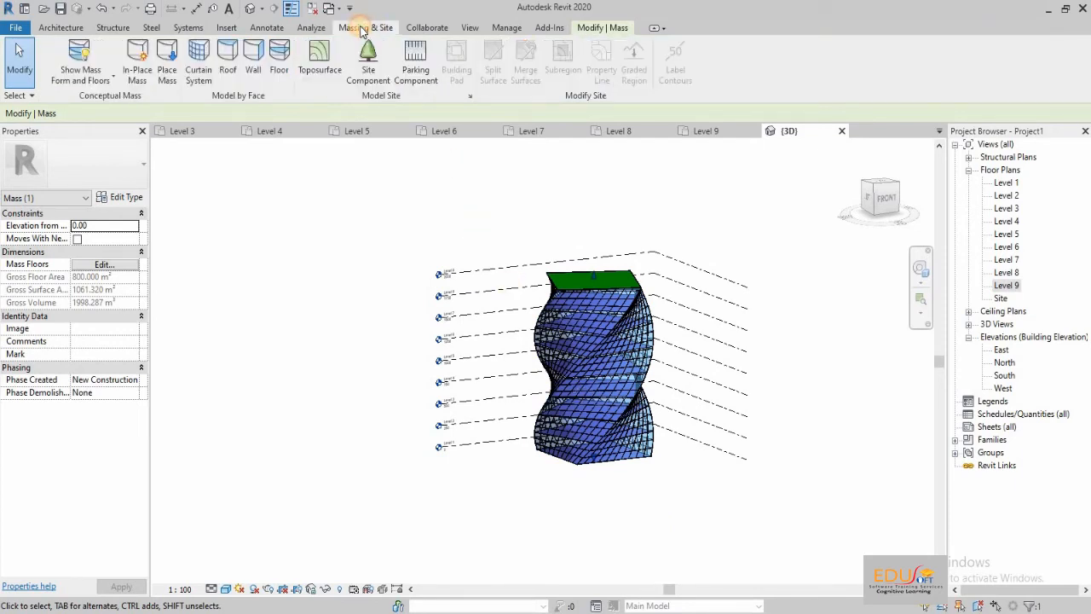
pyautogui.click(281, 77)
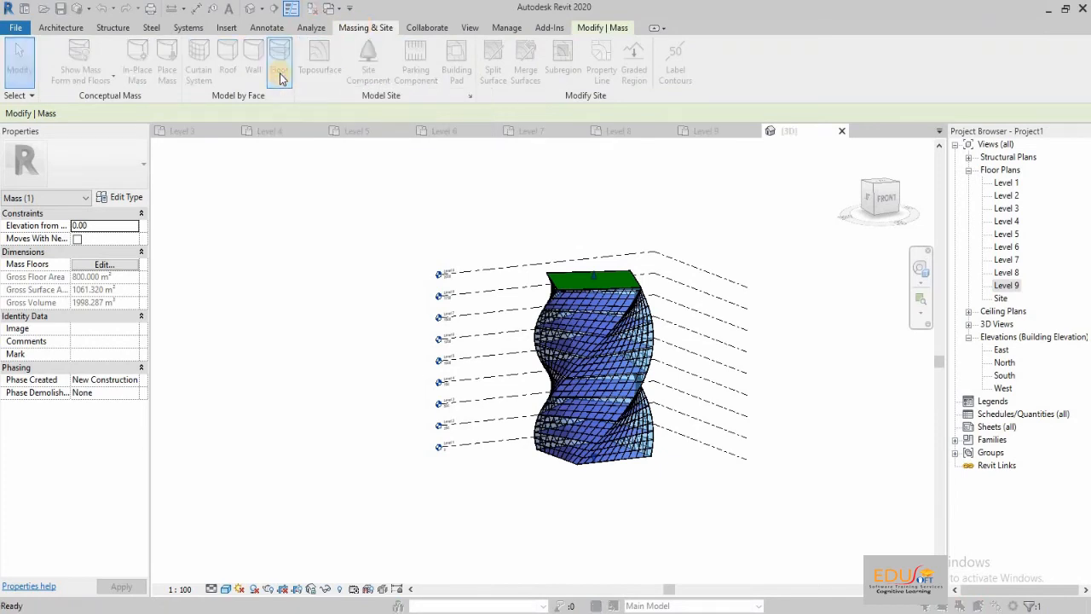
pyautogui.click(655, 188)
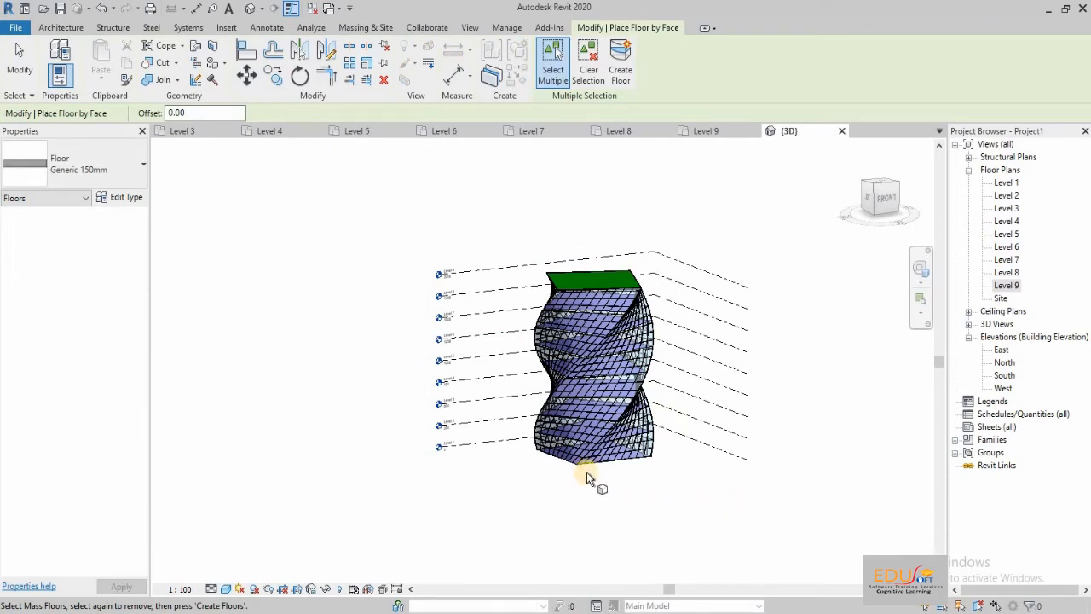
pyautogui.scroll(3, 582, 464)
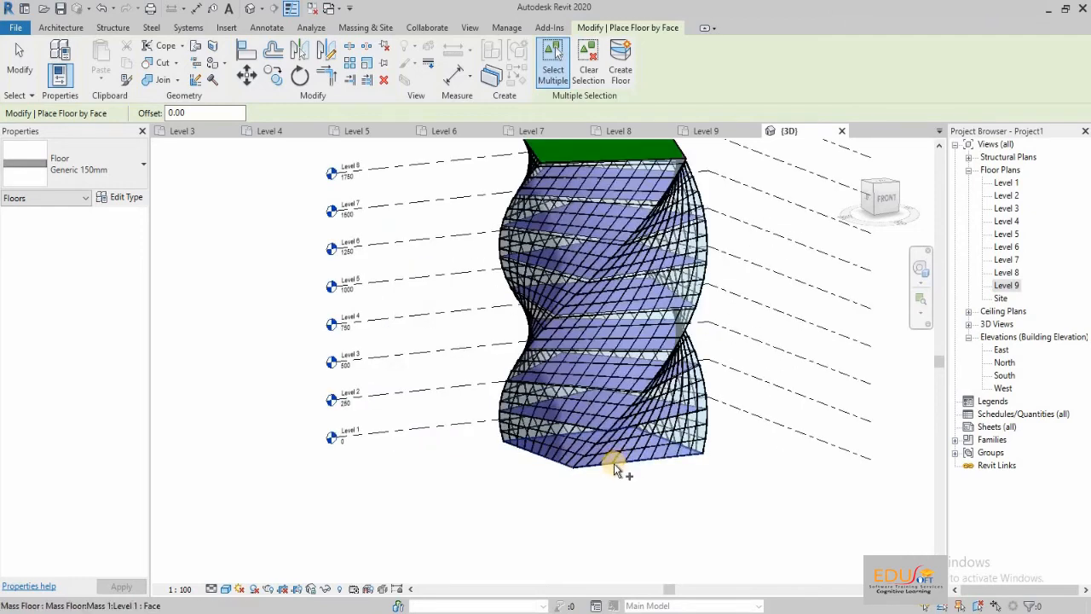
pyautogui.click(606, 450)
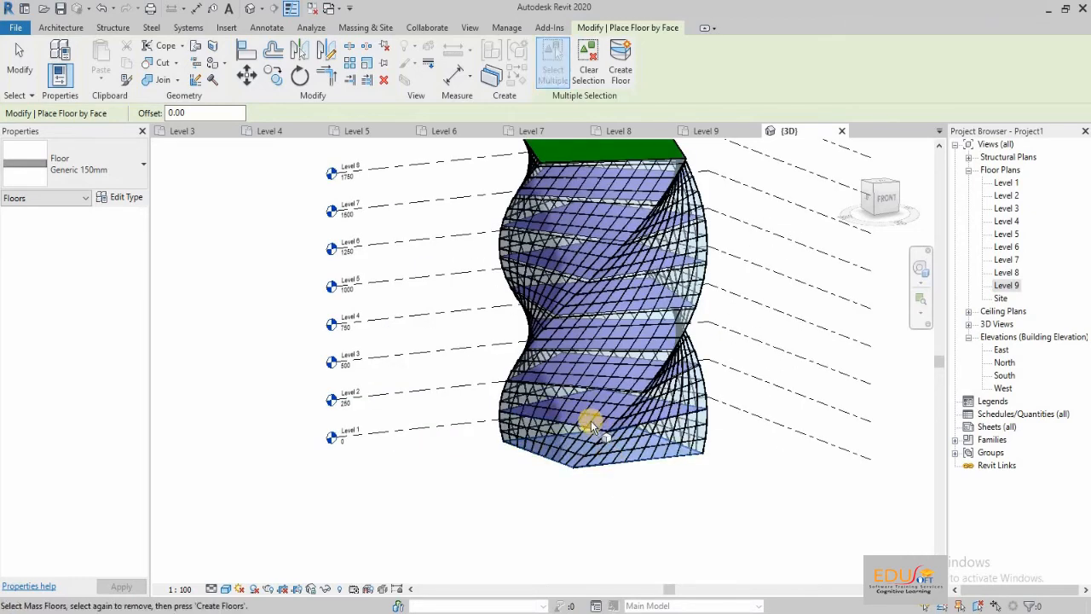
pyautogui.click(591, 428)
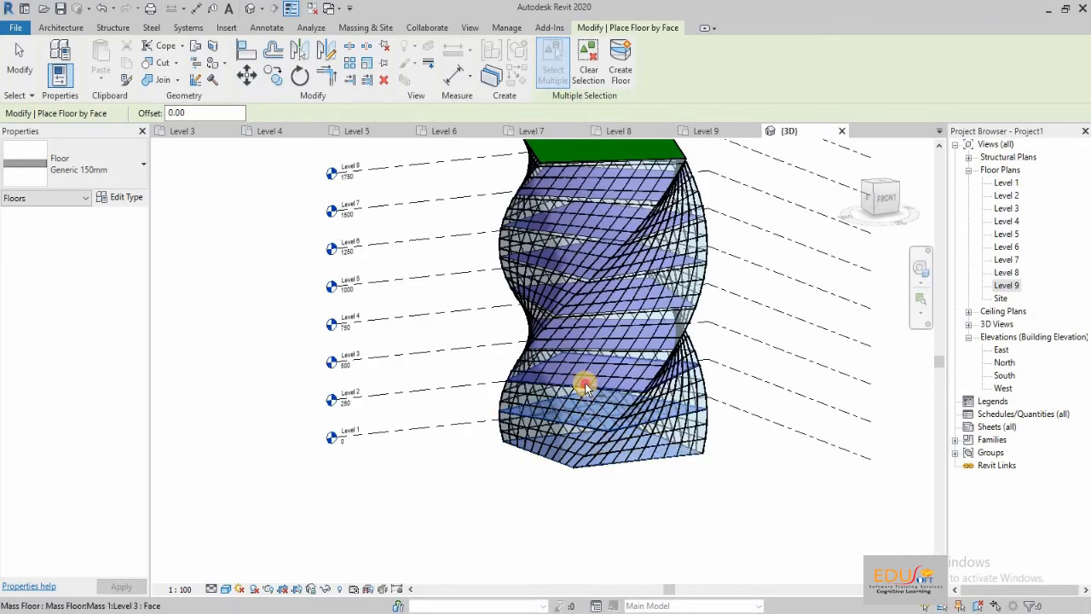
pyautogui.click(585, 386)
pyautogui.scroll(4, 605, 334)
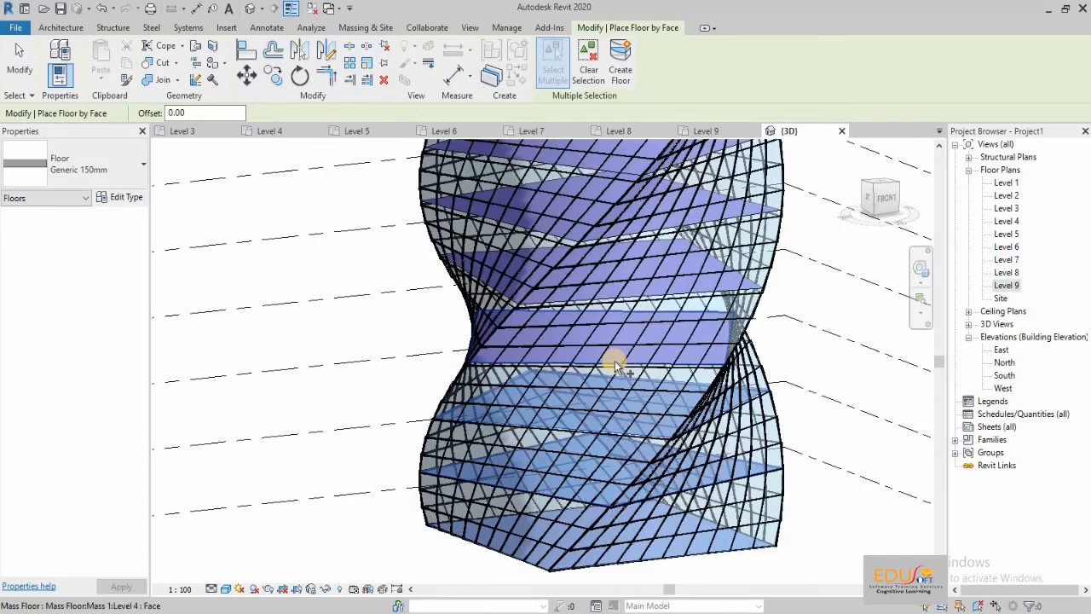
pyautogui.click(616, 364)
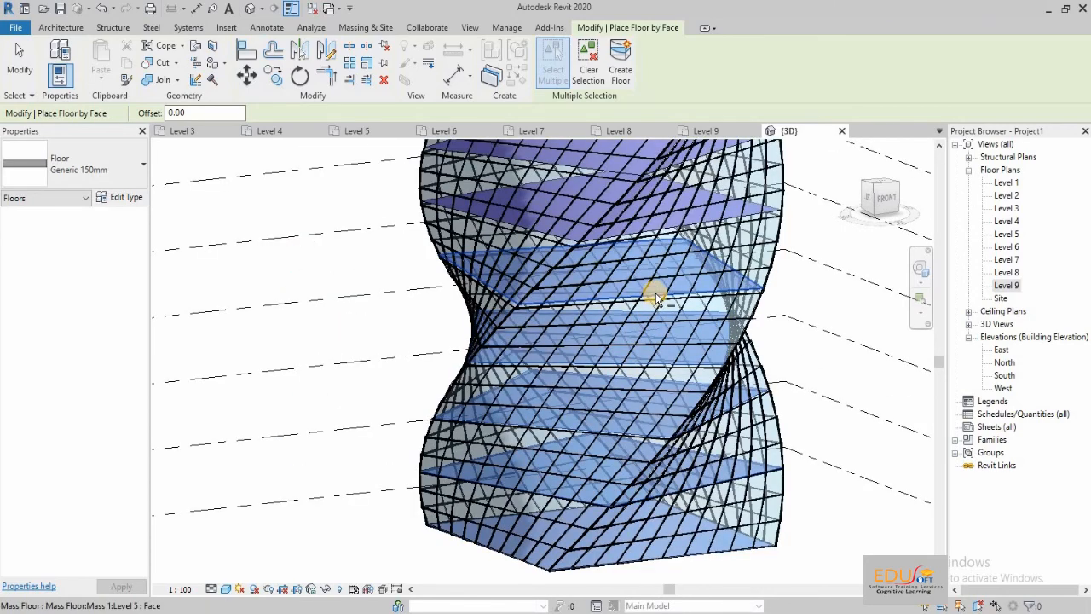
pyautogui.scroll(-4, 692, 236)
pyautogui.scroll(3, 699, 232)
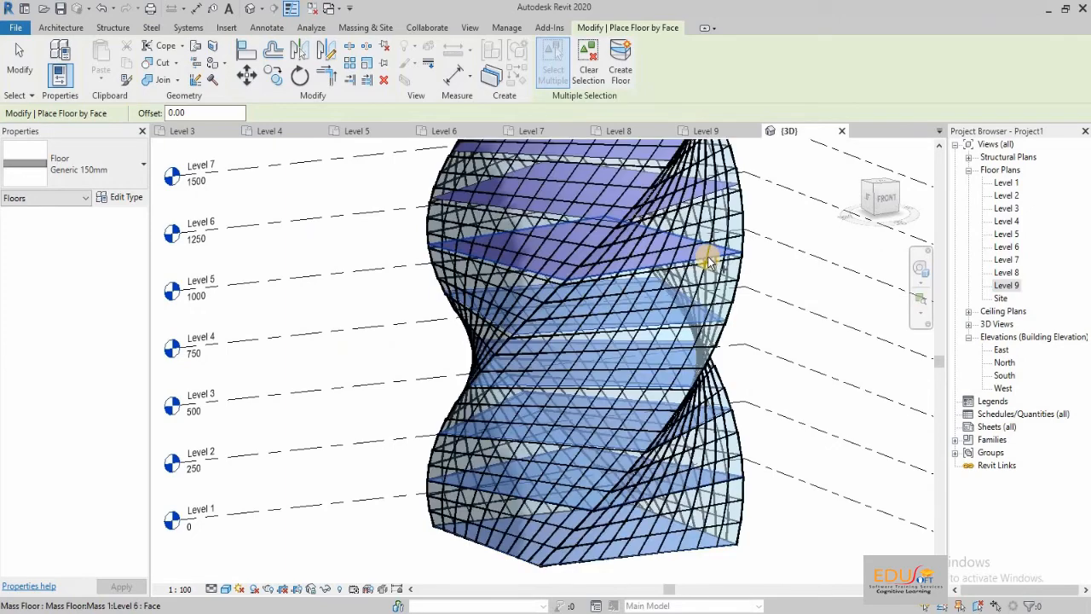
pyautogui.click(701, 255)
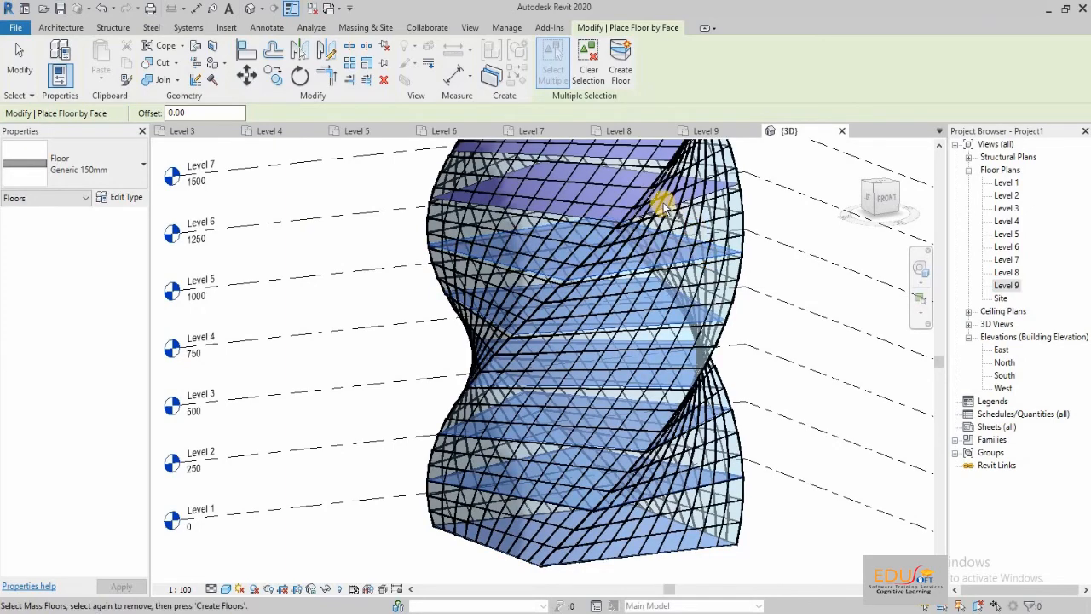
pyautogui.click(679, 267)
pyautogui.scroll(-4, 683, 283)
pyautogui.scroll(3, 655, 212)
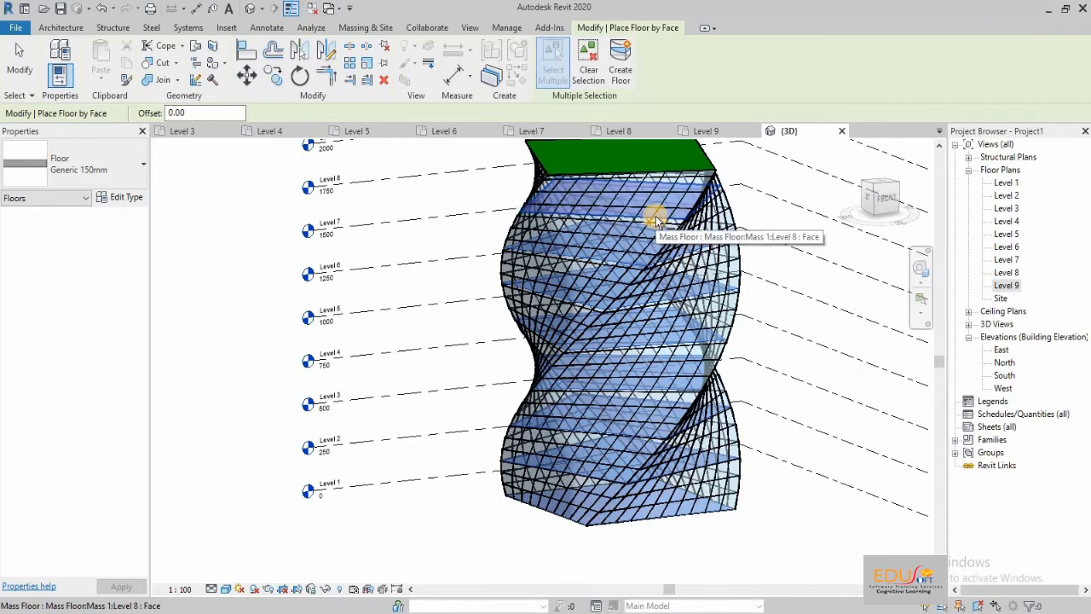
pyautogui.scroll(-3, 657, 222)
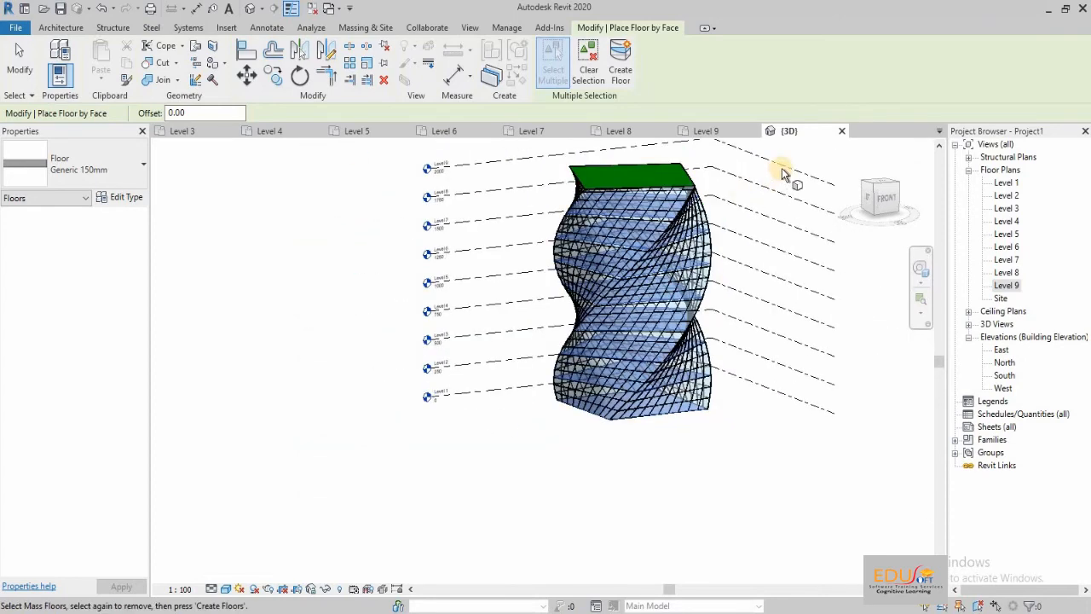
pyautogui.moveTo(757, 230); pyautogui.dragTo(735, 230, button='middle')
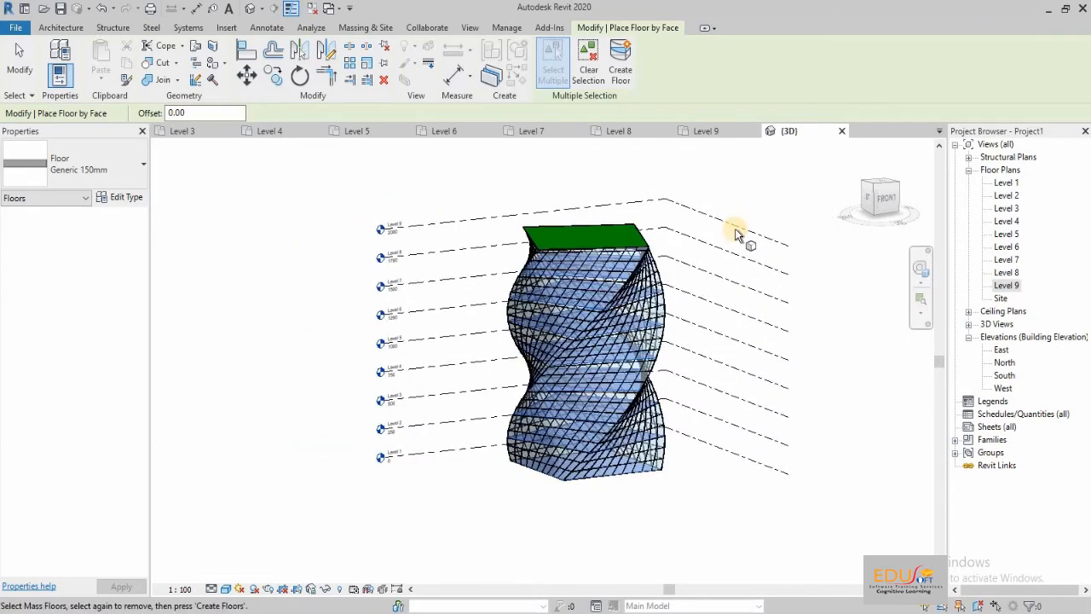
pyautogui.click(626, 75)
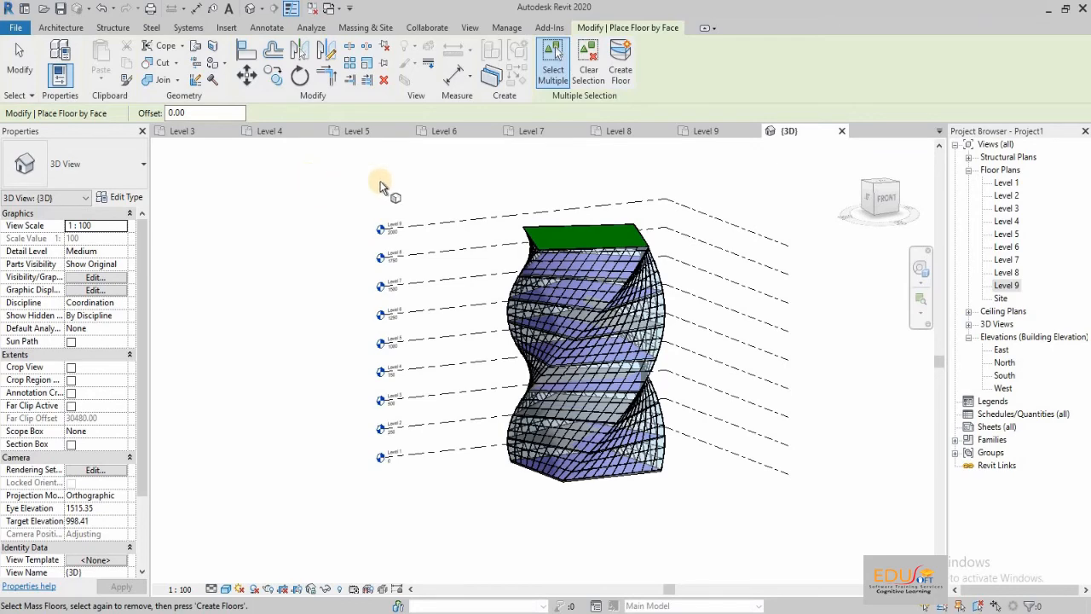
# Finish placing floors by face and set the 3D view's visual style to Realistic
pyautogui.click(19, 63)
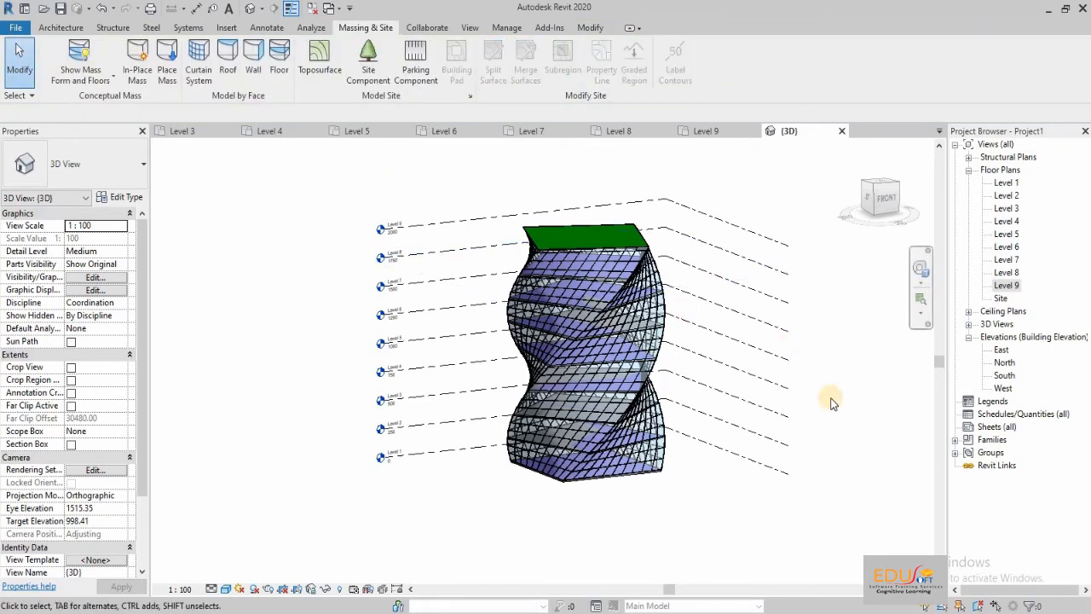
pyautogui.scroll(1, 826, 397)
pyautogui.moveTo(831, 393); pyautogui.dragTo(802, 412, button='middle')
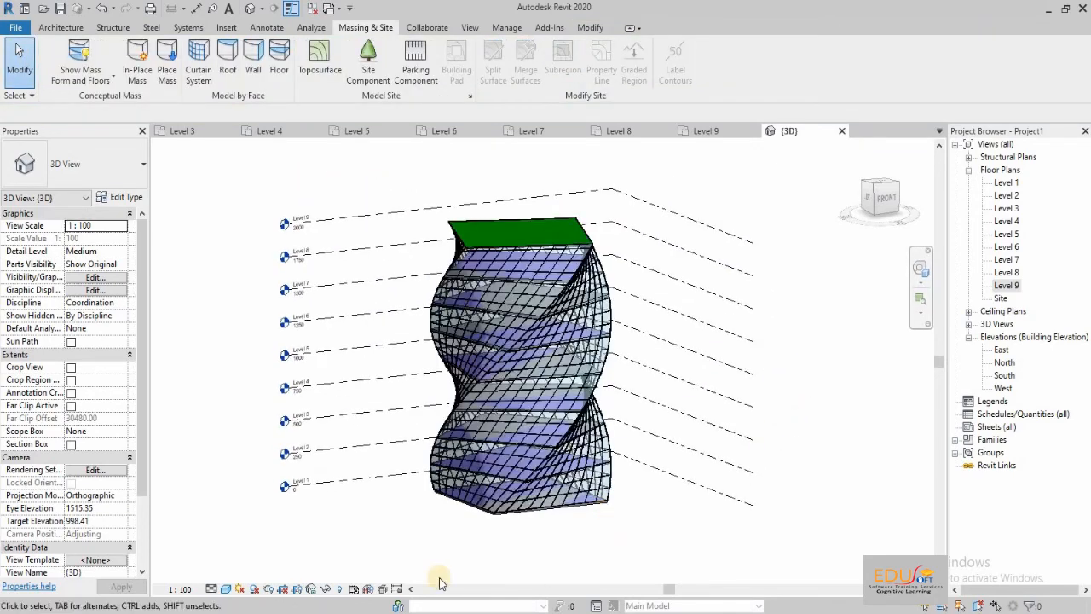
pyautogui.click(227, 590)
pyautogui.click(256, 558)
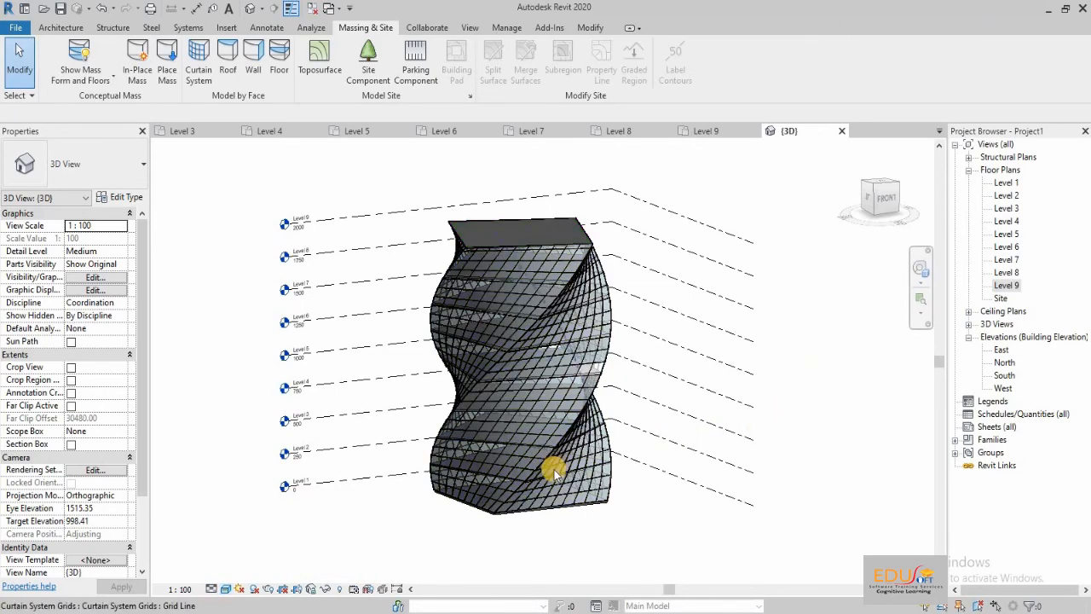
# Examine the twisted tower's curtain panels, floors and roof up close, as a whole and from a slightly different angle
pyautogui.scroll(1, 554, 470)
pyautogui.scroll(2, 610, 528)
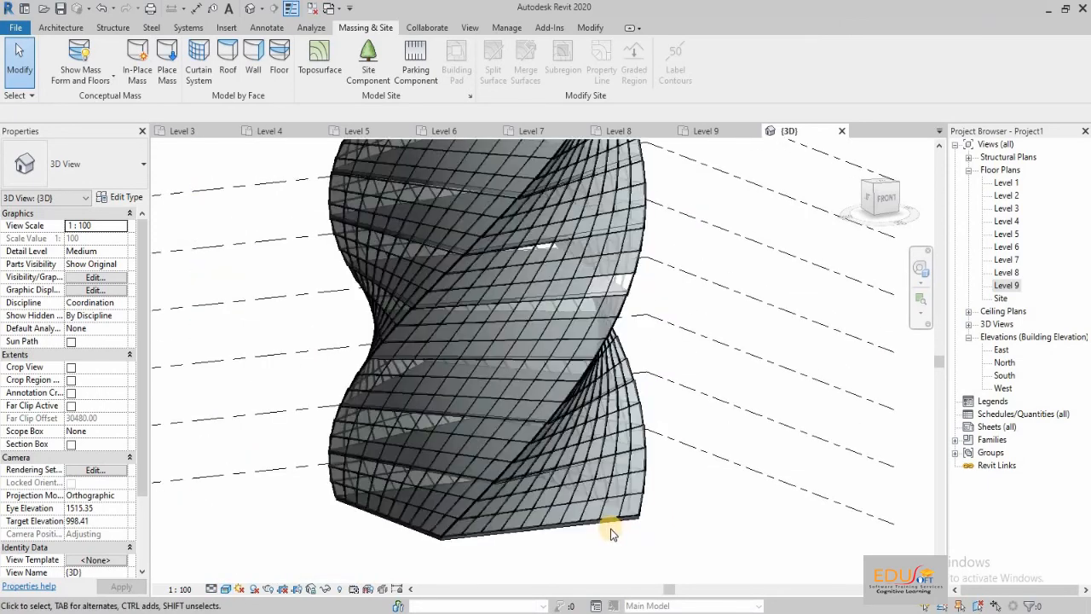
pyautogui.scroll(-1, 610, 528)
pyautogui.moveTo(669, 527)
pyautogui.mouseDown(button='middle')
pyautogui.moveTo(665, 544)
pyautogui.moveTo(657, 538)
pyautogui.mouseUp(button='middle')
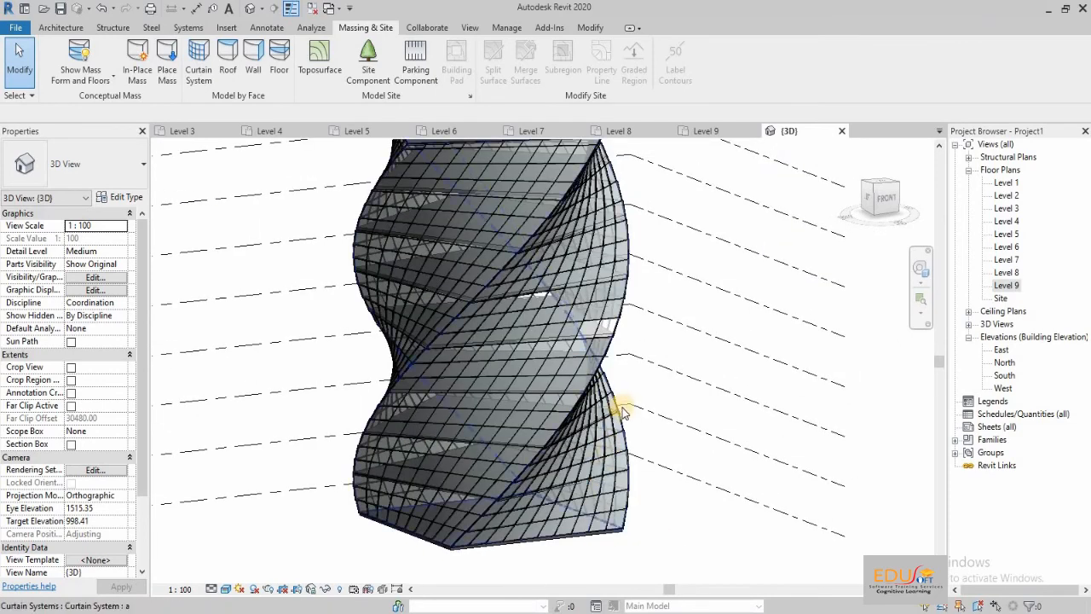
pyautogui.scroll(-1, 621, 413)
pyautogui.moveTo(629, 377); pyautogui.dragTo(640, 433, button='middle')
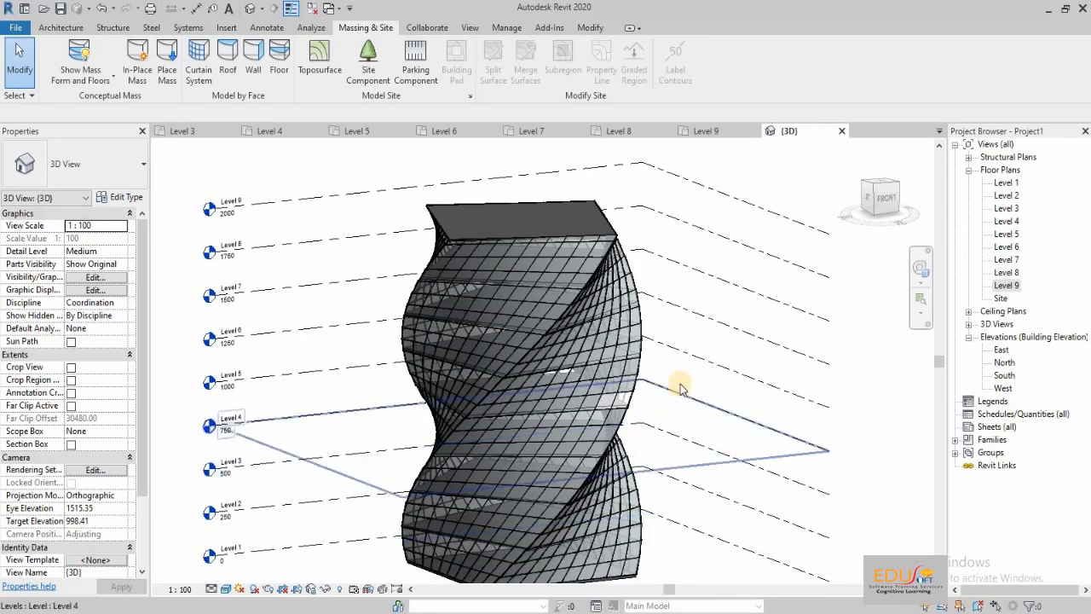
pyautogui.scroll(-3, 680, 388)
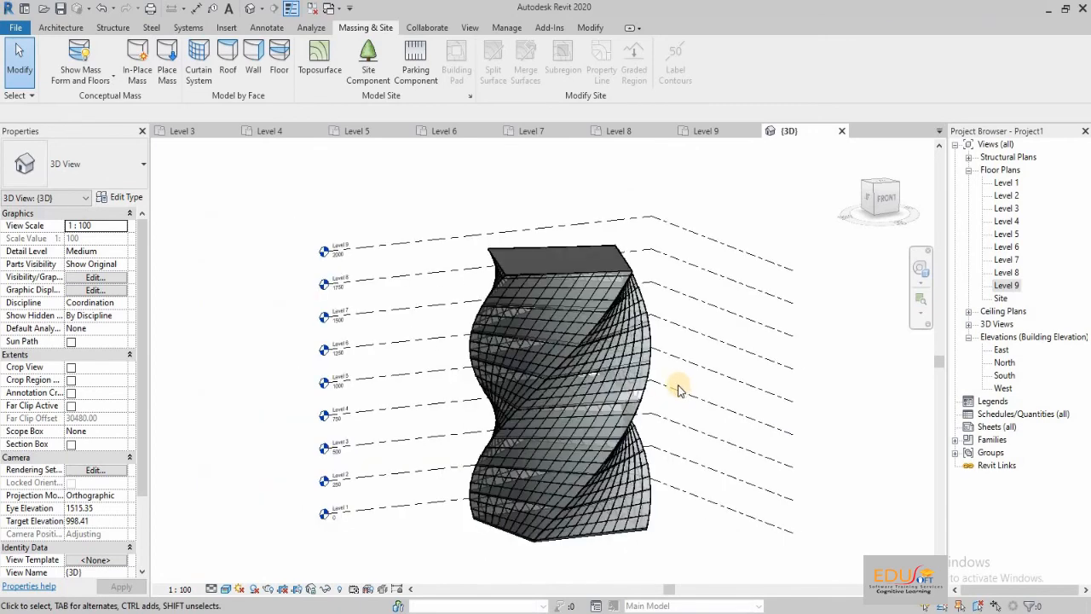
pyautogui.keyDown('shift'); pyautogui.moveTo(681, 392); pyautogui.dragTo(689, 446, button='middle'); pyautogui.keyUp('shift')
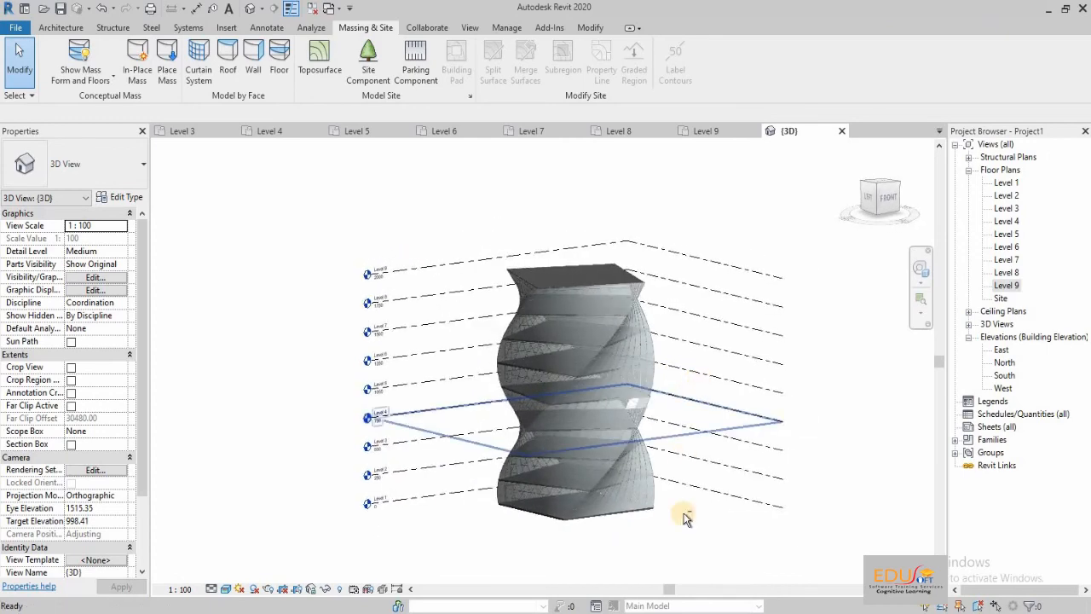